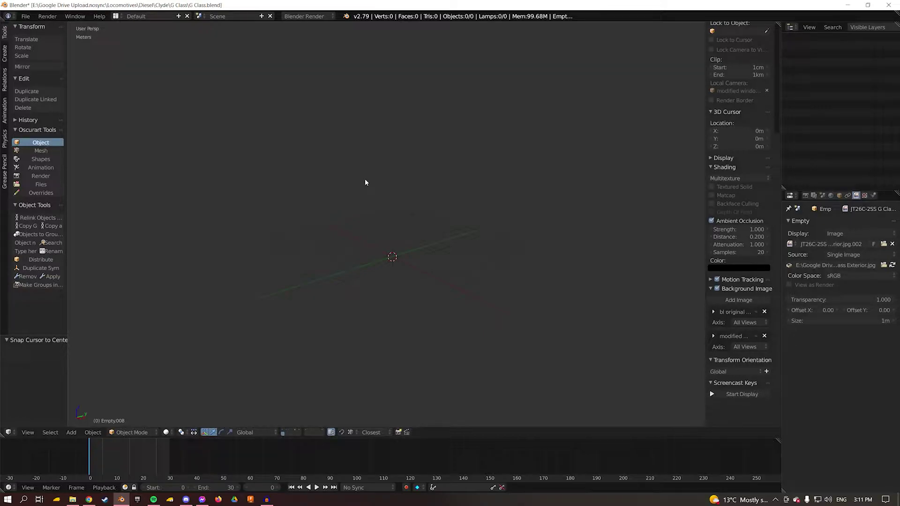
Start the Screencast Keys display for the 3D viewport and bring up the primitive creation tools
{"action": "middle_click_drag", "start_coordinate": [374, 184], "coordinate": [408, 222]}
{"action": "middle_click_drag", "start_coordinate": [350, 193], "coordinate": [324, 190]}
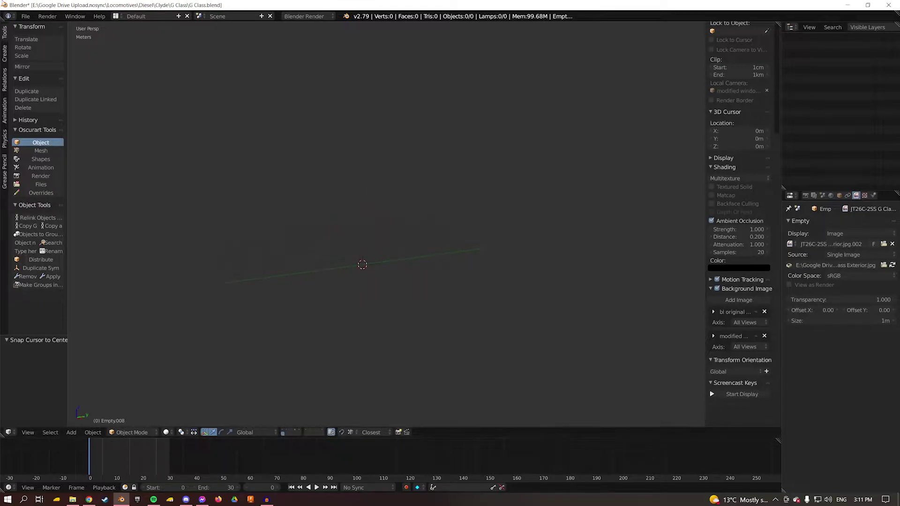
{"action": "left_click", "coordinate": [4, 54]}
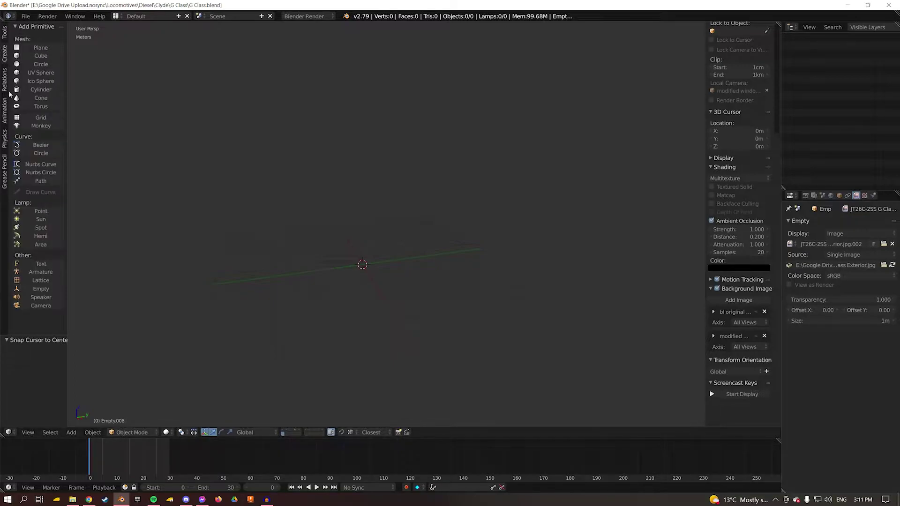
{"action": "left_click", "coordinate": [761, 395]}
{"action": "scroll", "coordinate": [732, 290], "scroll_direction": "up", "scroll_amount": 6}
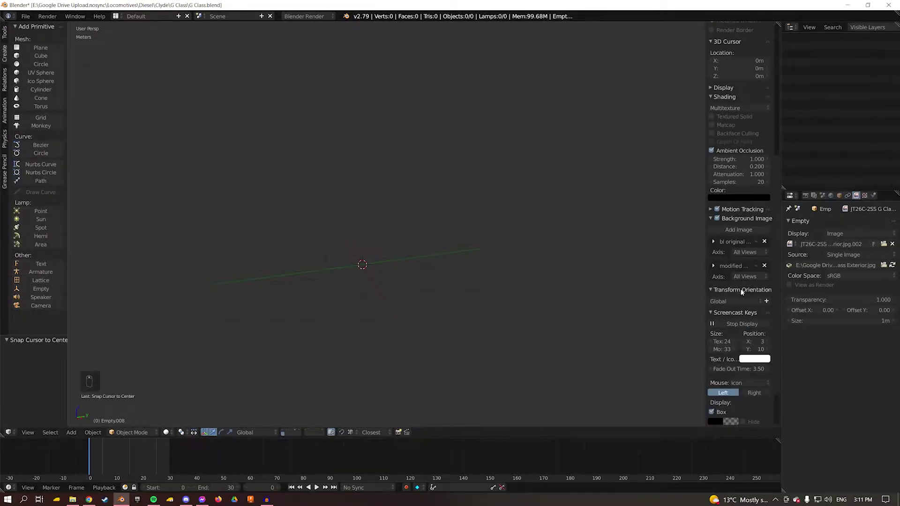
Add an empty at the scene origin and set its display type to Image
{"action": "left_click", "coordinate": [30, 289]}
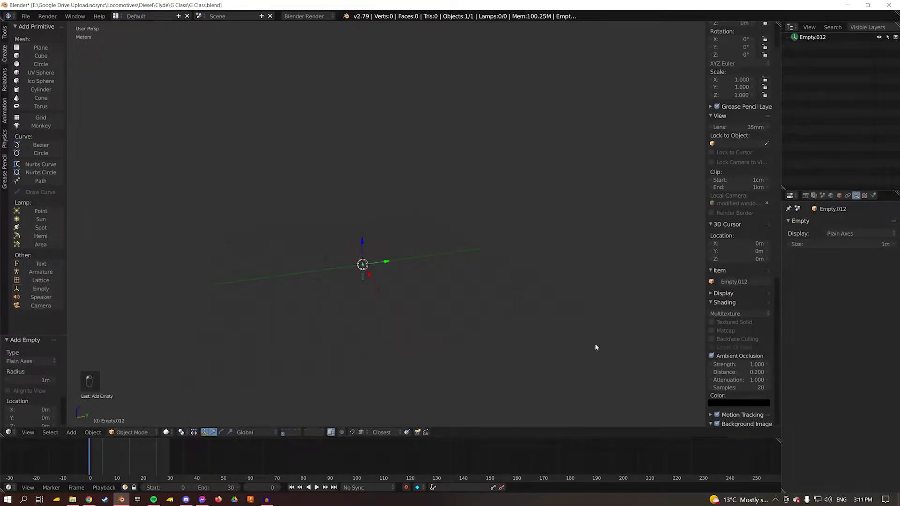
{"action": "left_click", "coordinate": [865, 235]}
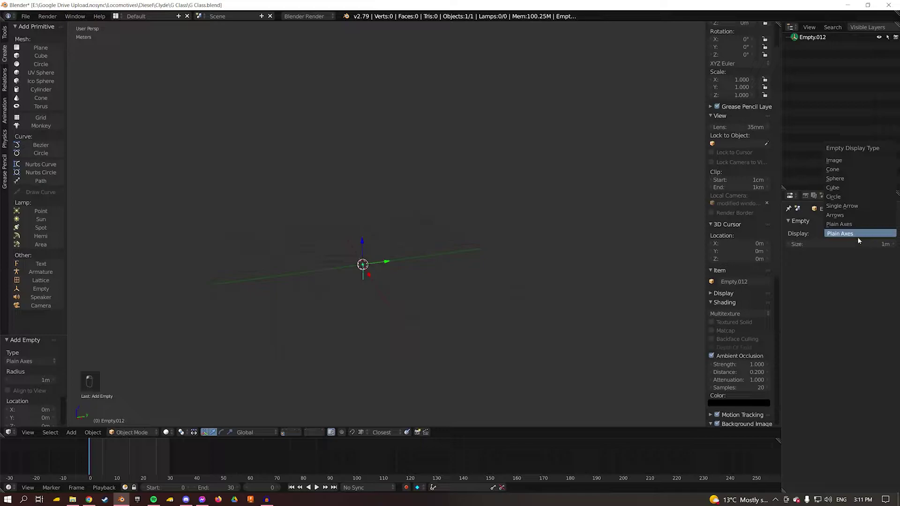
{"action": "left_click", "coordinate": [859, 155]}
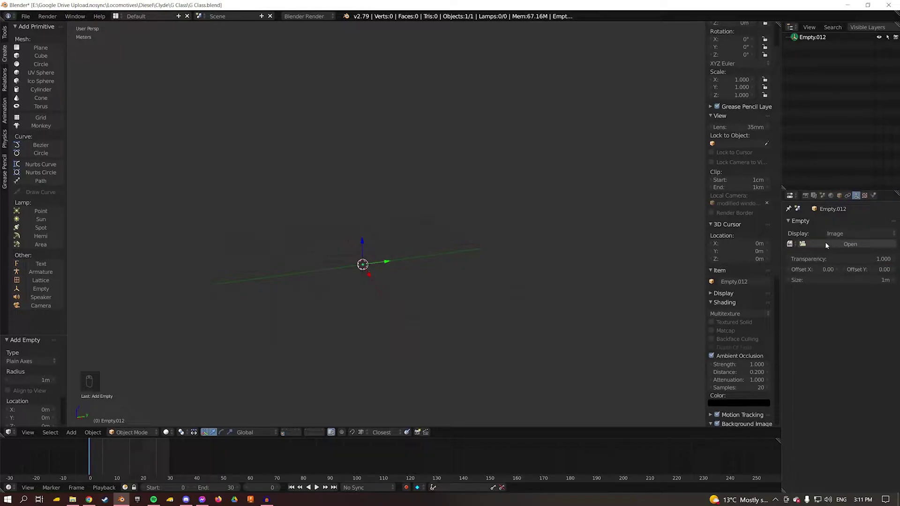
Load JT26C-2SS G Class Exterior.jpg from the Diagrams\G Class folder on drive E: into the empty
{"action": "left_click", "coordinate": [825, 243]}
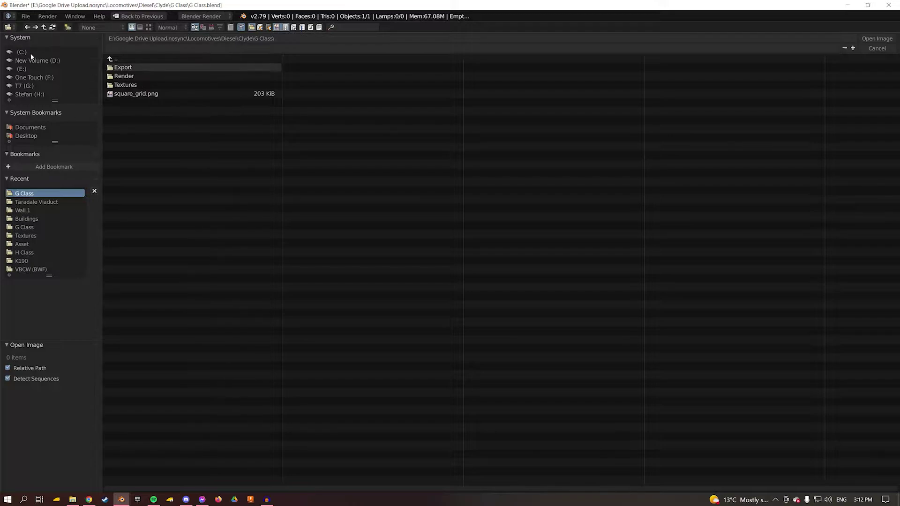
{"action": "left_click", "coordinate": [24, 69]}
{"action": "left_click", "coordinate": [142, 103]}
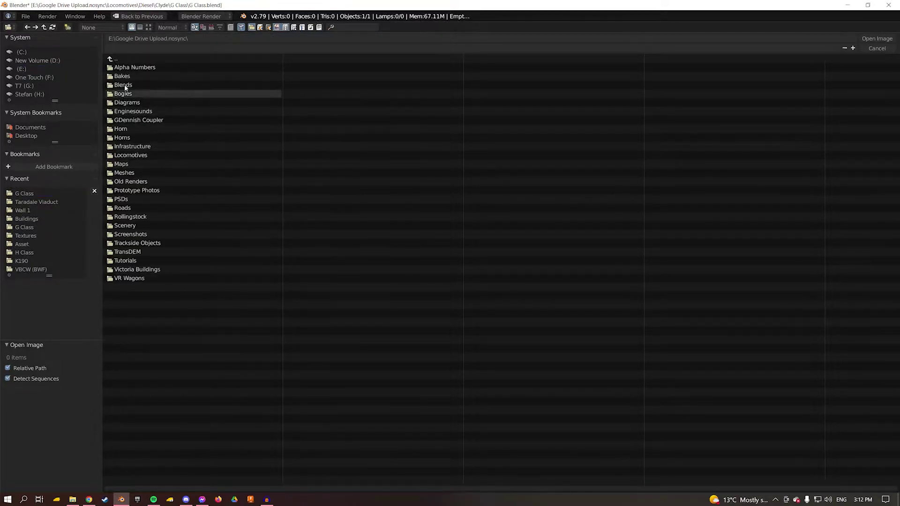
{"action": "left_click", "coordinate": [136, 102]}
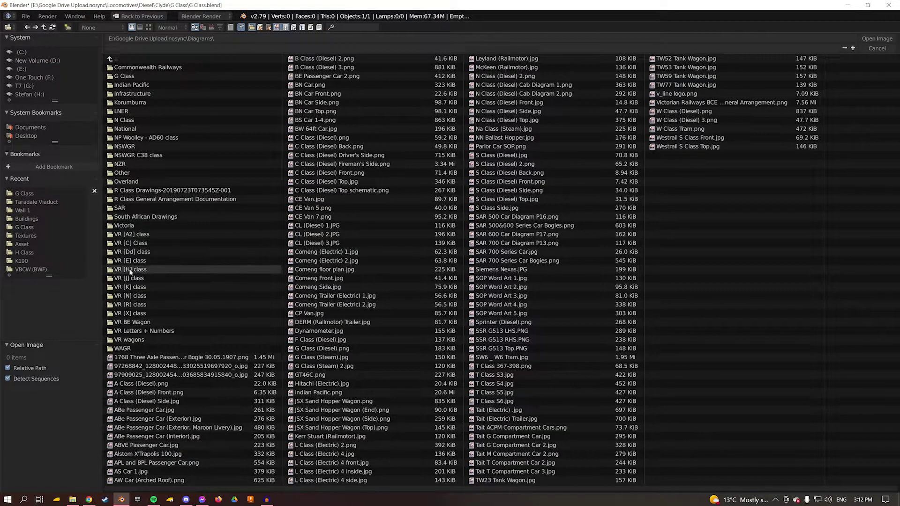
{"action": "left_click", "coordinate": [121, 78]}
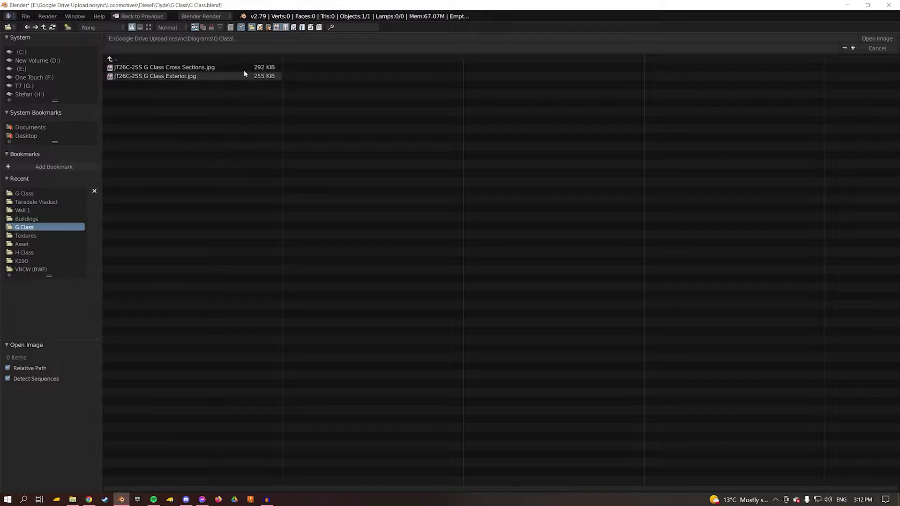
{"action": "left_click", "coordinate": [140, 77]}
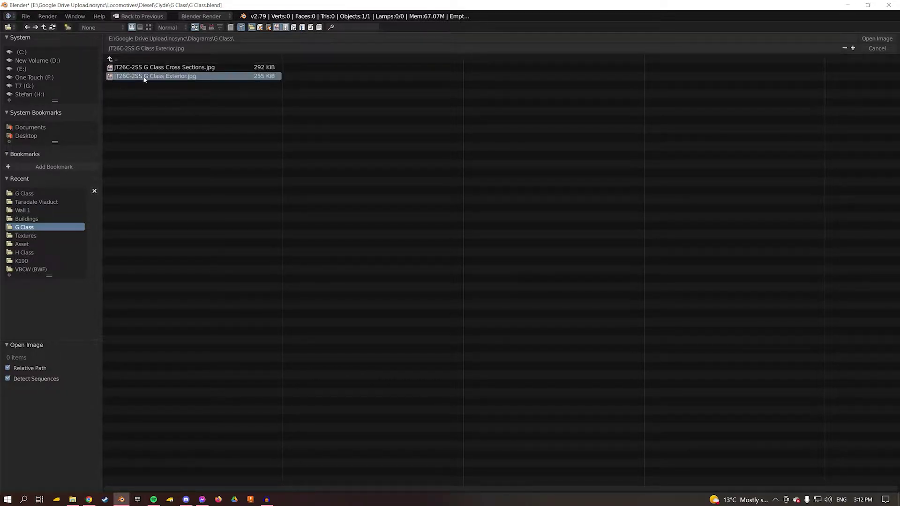
{"action": "double_click", "coordinate": [145, 77]}
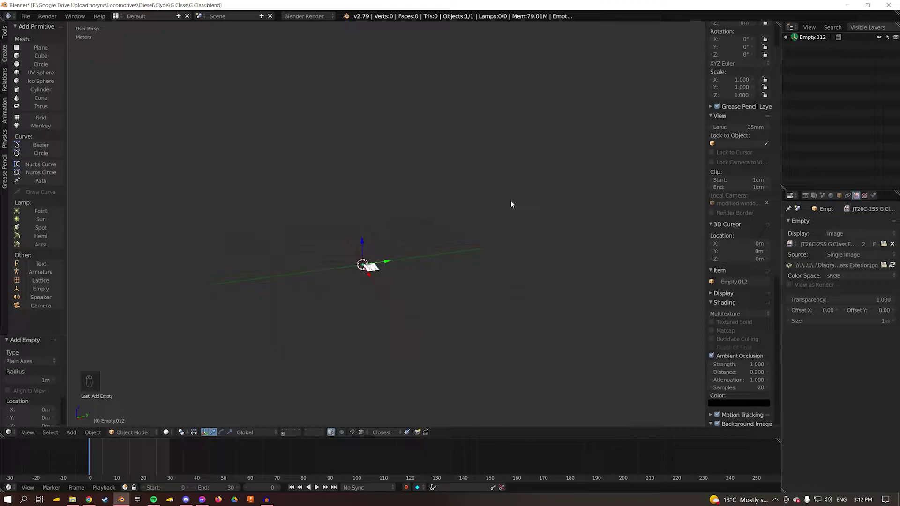
Switch to the right orthographic view and rotate the image empty 90° about X and 90° about Z
{"action": "key", "text": "KP_3"}
{"action": "key", "text": "KP_5"}
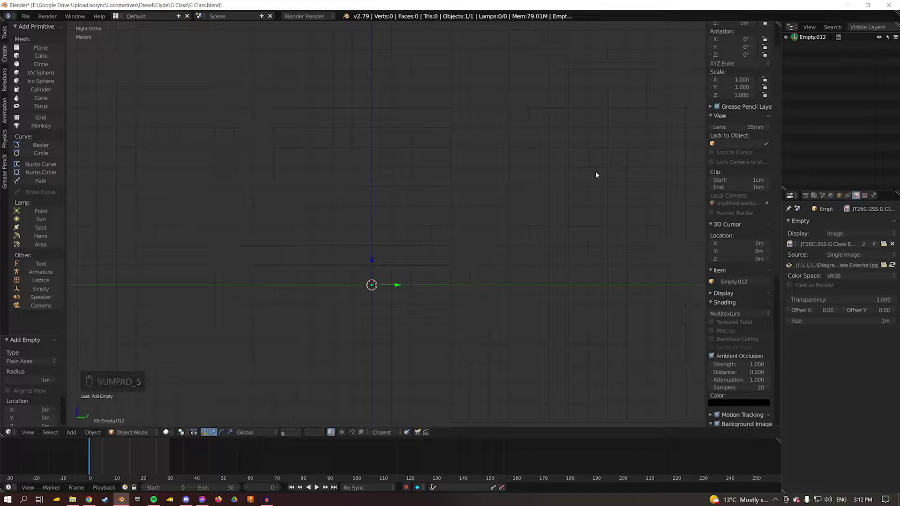
{"action": "scroll", "coordinate": [732, 144], "scroll_direction": "up", "scroll_amount": 3}
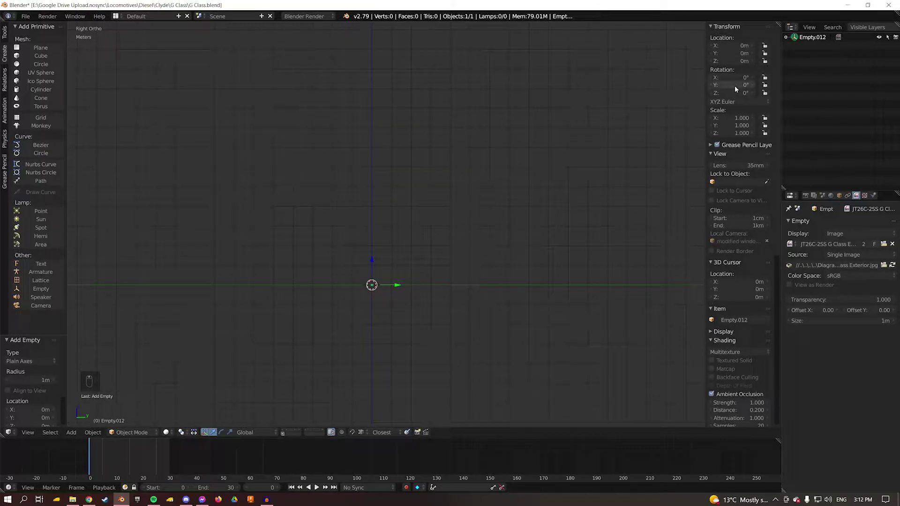
{"action": "left_click", "coordinate": [734, 78]}
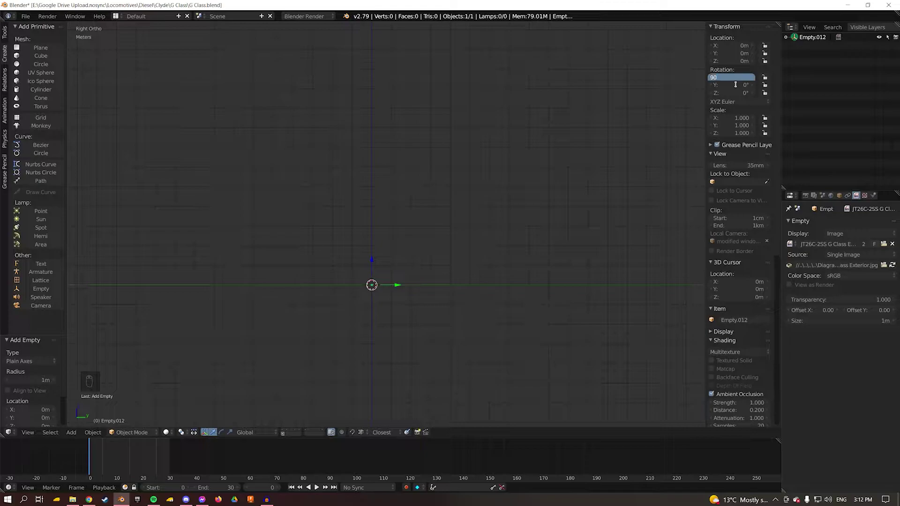
{"action": "key", "text": "Tab"}
{"action": "key", "text": "Tab"}
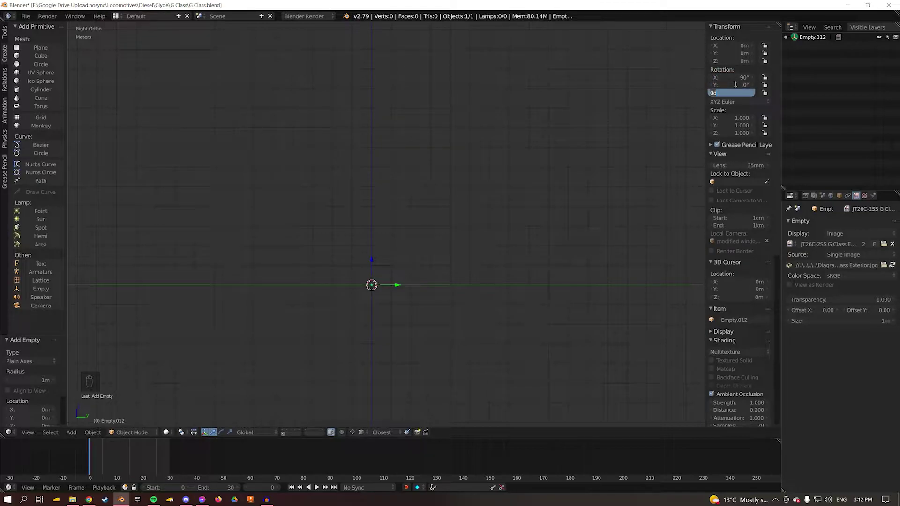
{"action": "key", "text": "Return"}
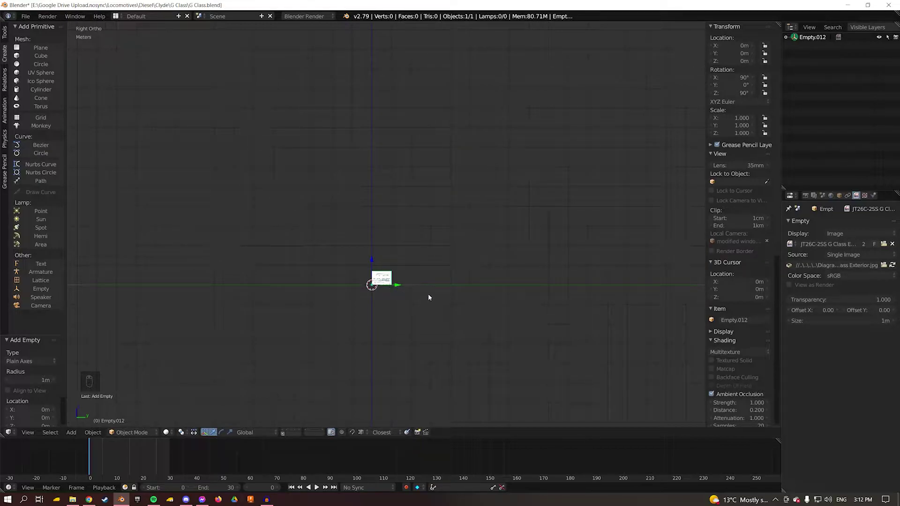
Scale the diagram image up to about 31 and move it so the locomotive's side elevation sits above the origin
{"action": "key", "text": "s"}
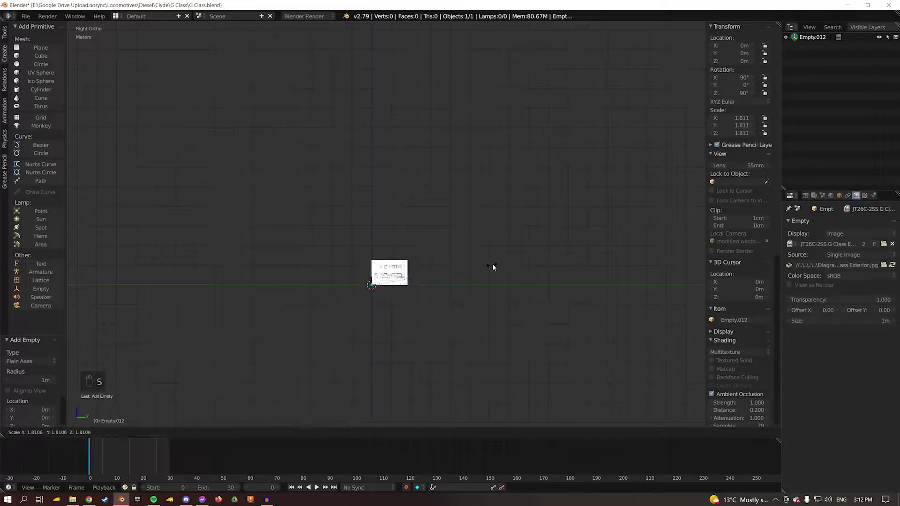
{"action": "left_click", "coordinate": [430, 57]}
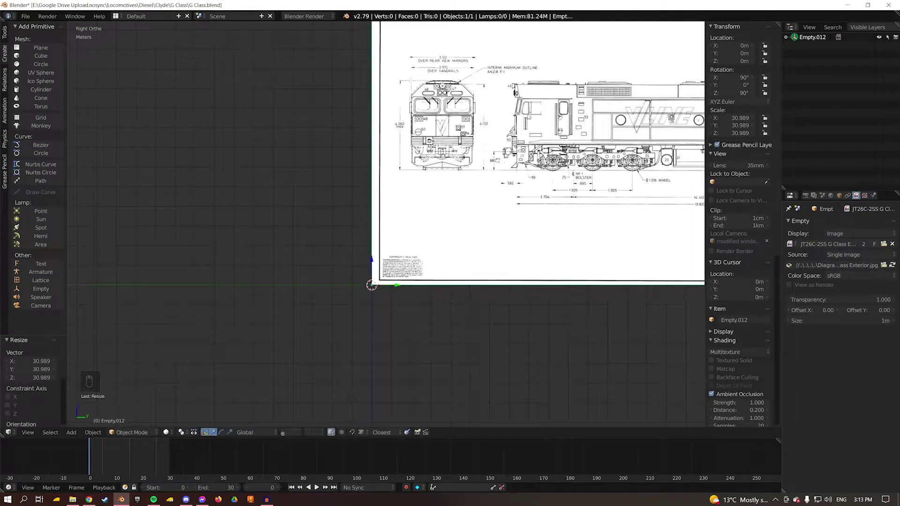
{"action": "key", "text": "g"}
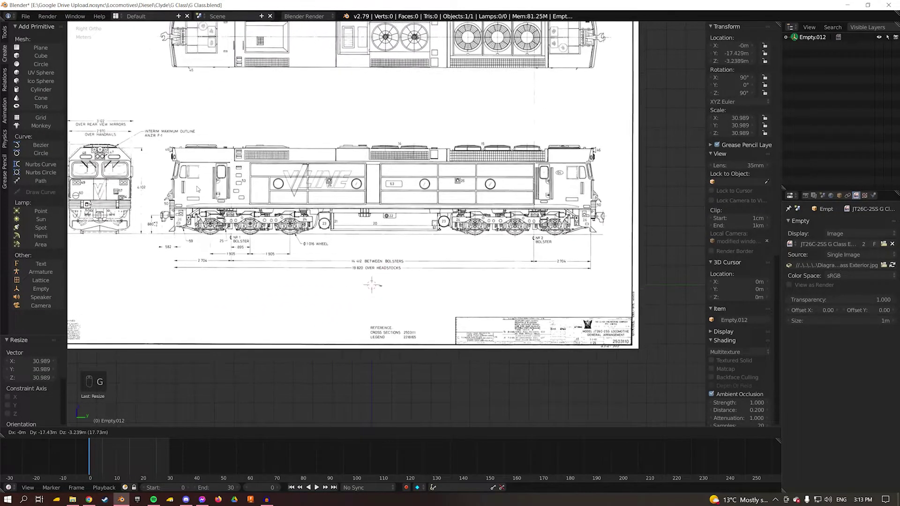
{"action": "left_click", "coordinate": [210, 210]}
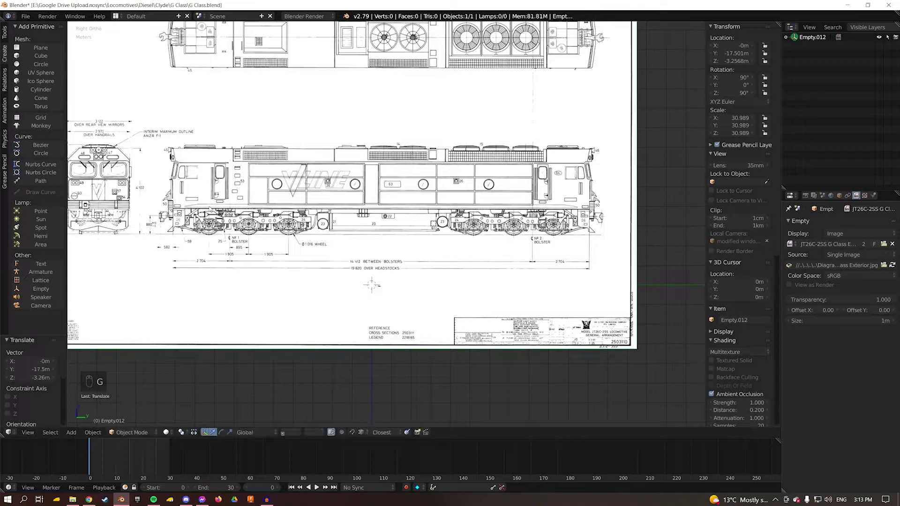
Add a cube at the origin and move it down about 73 cm along Z, below the side elevation
{"action": "left_click", "coordinate": [30, 58]}
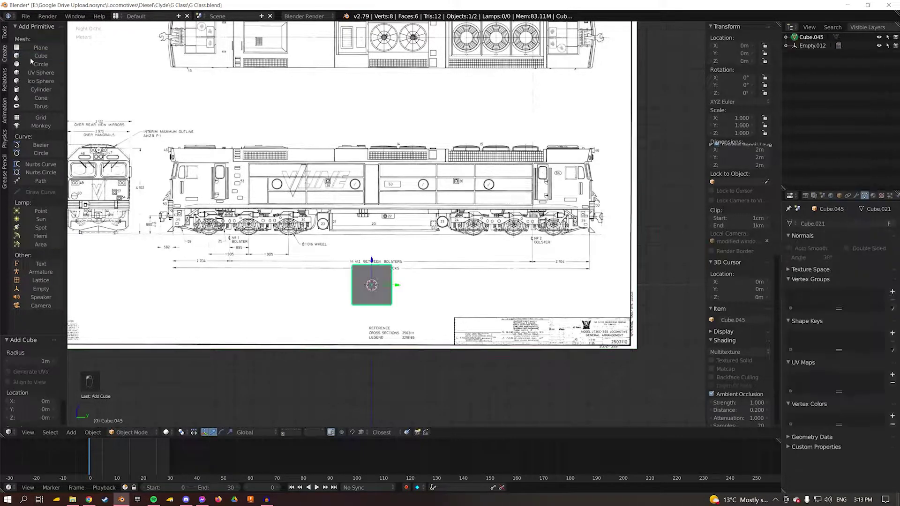
{"action": "key", "text": "g"}
{"action": "key", "text": "z"}
{"action": "left_click", "coordinate": [377, 354]}
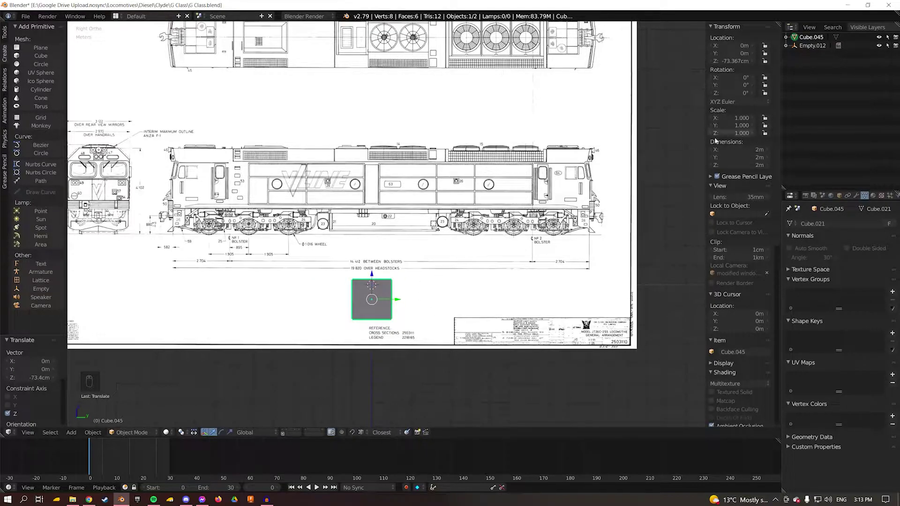
Set the cube's Y dimension to 19820 mm to match the diagram's length over headstocks
{"action": "left_click", "coordinate": [742, 160]}
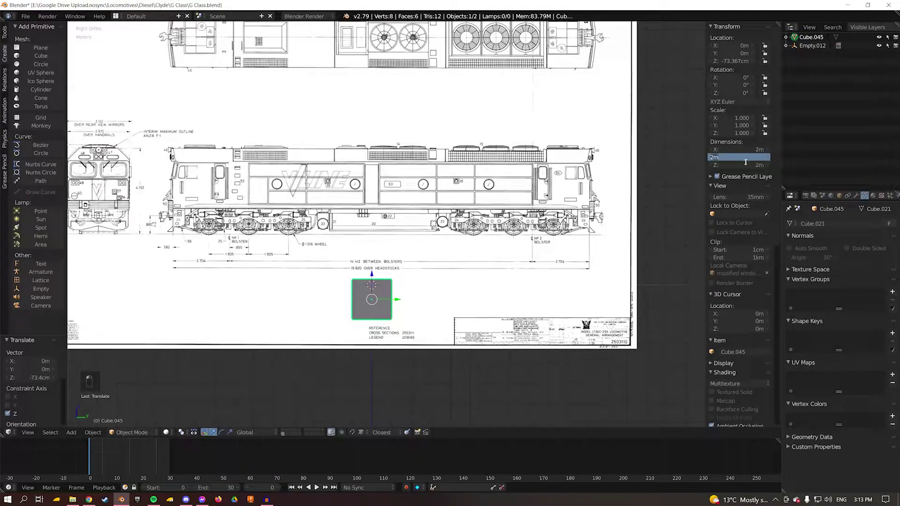
{"action": "type", "text": "1"}
{"action": "type", "text": "9820MM"}
{"action": "key", "text": "Return"}
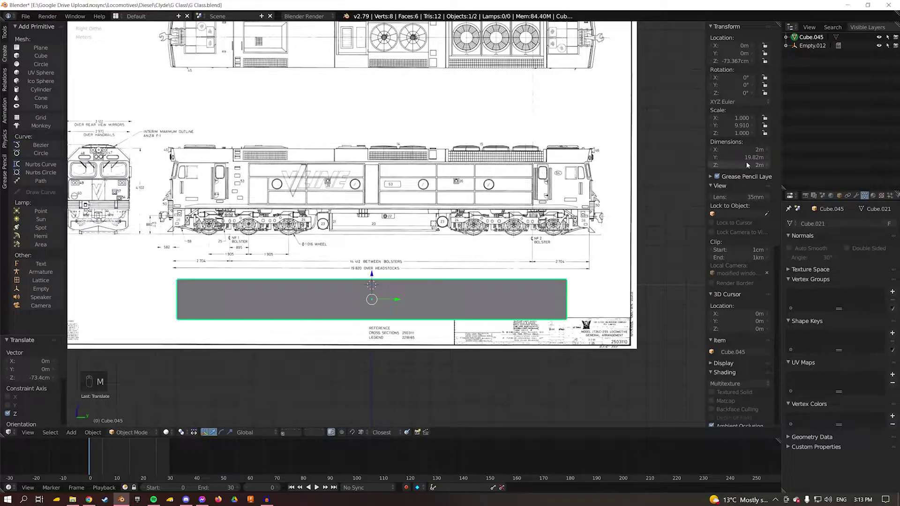
Scale the diagram image to about 29.29 and reposition it so the headstock dimension line roughly matches the block's length
{"action": "right_click", "coordinate": [557, 247]}
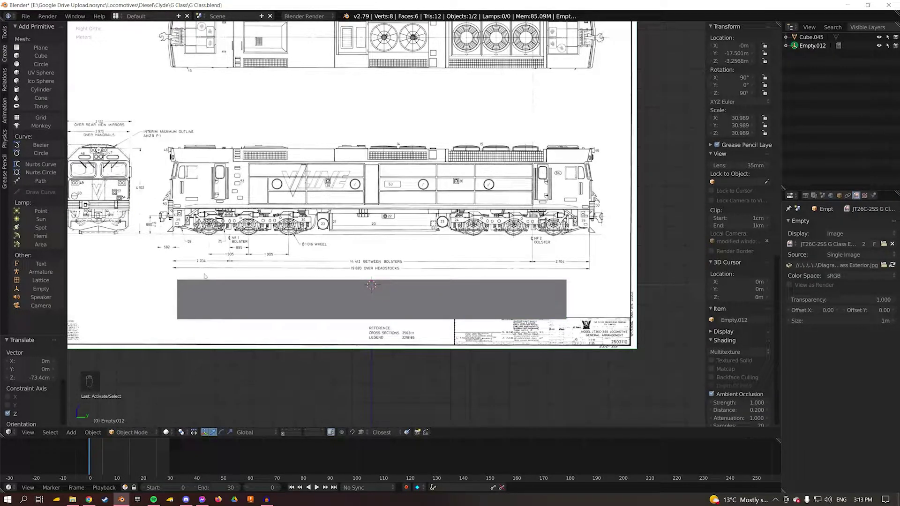
{"action": "middle_click_drag", "start_coordinate": [204, 276], "coordinate": [228, 272], "text": "shift"}
{"action": "key", "text": "g"}
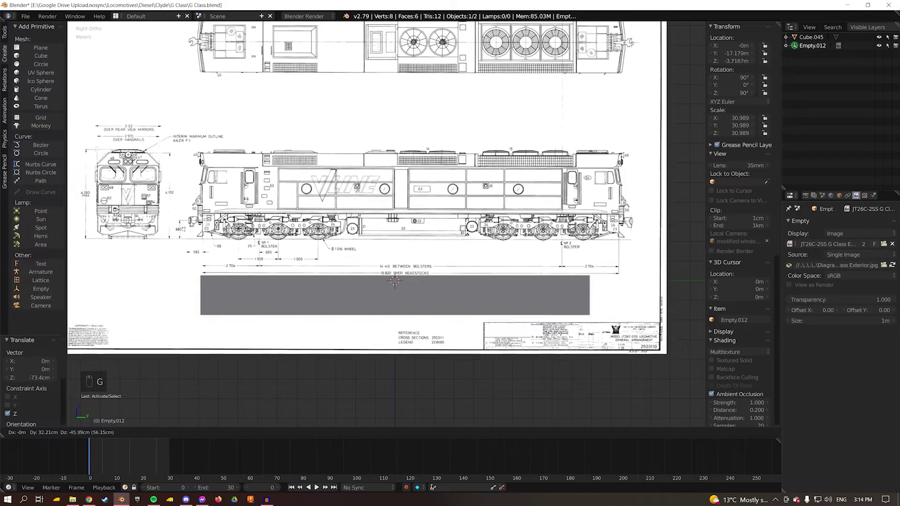
{"action": "left_click", "coordinate": [610, 177]}
{"action": "key", "text": "s"}
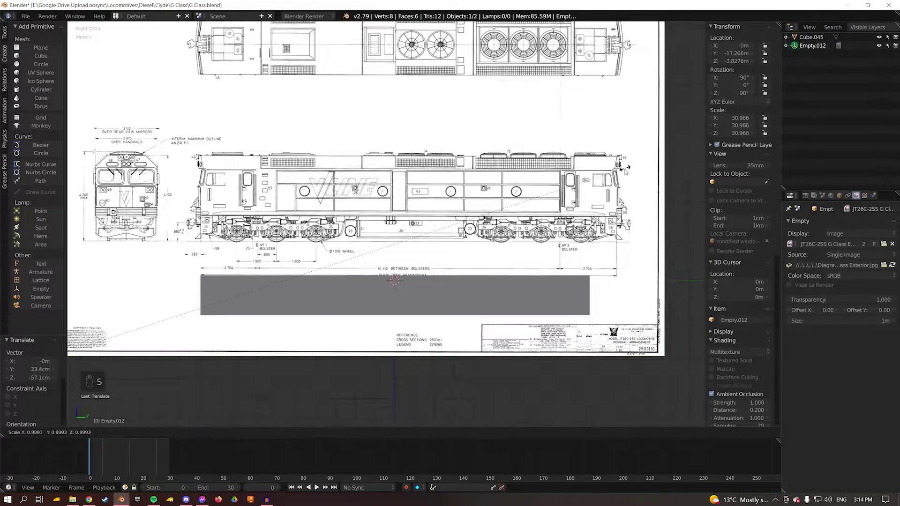
{"action": "left_click", "coordinate": [416, 251]}
{"action": "key", "text": "g"}
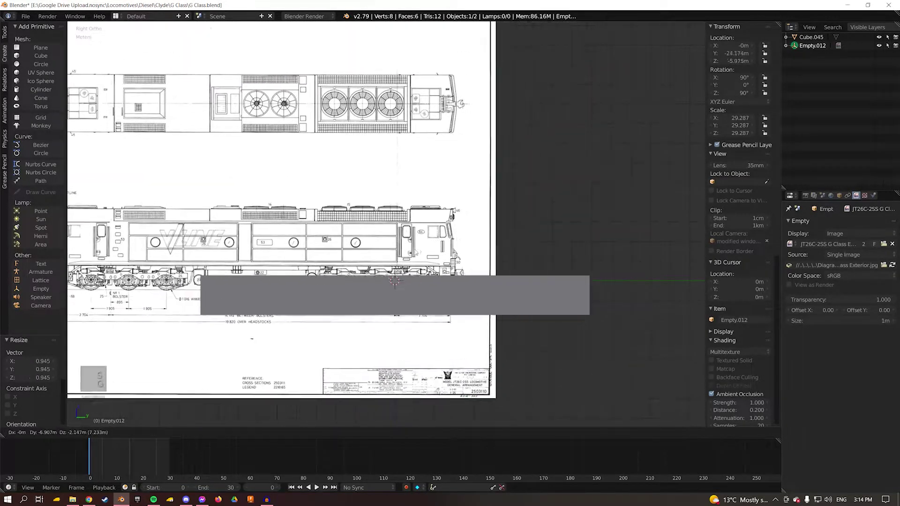
{"action": "left_click", "coordinate": [675, 163]}
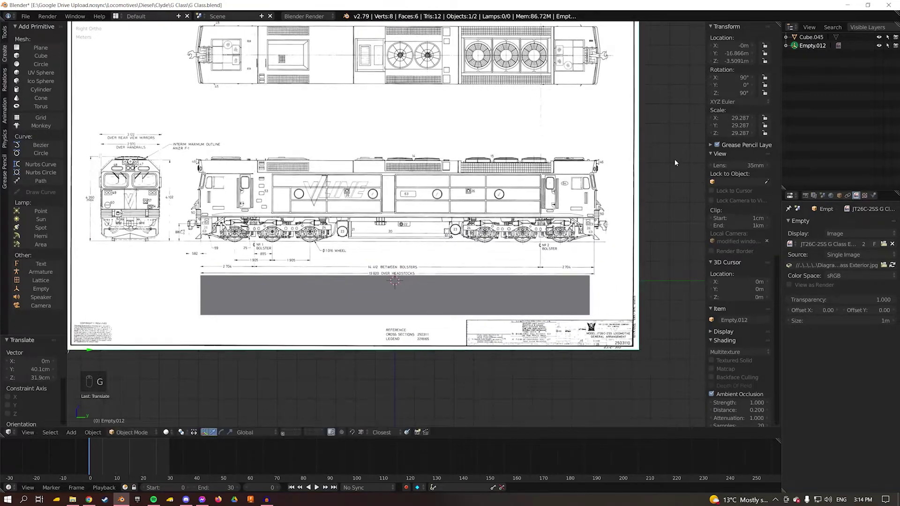
Lower the diagram image about 11 cm onto the block's front end and scale it to about 29.06 to match the far end
{"action": "scroll", "coordinate": [313, 210], "scroll_direction": "up", "scroll_amount": 3}
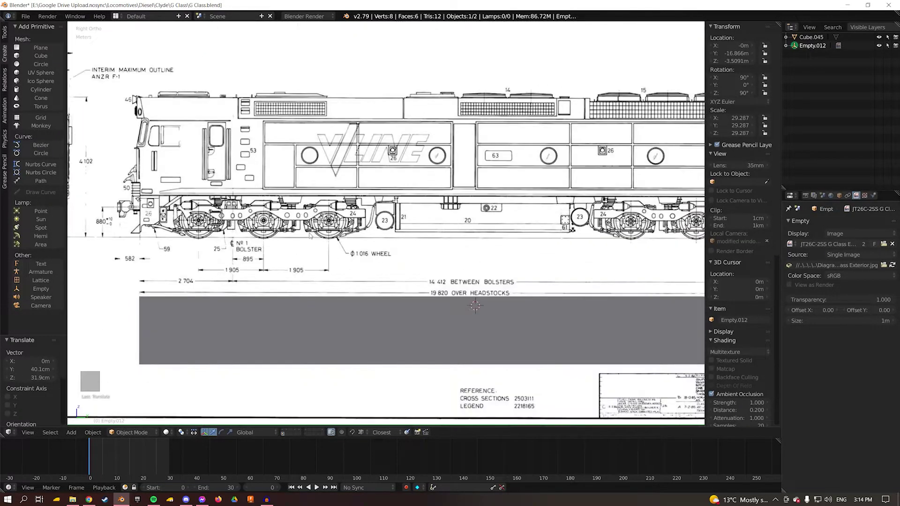
{"action": "key", "text": "g"}
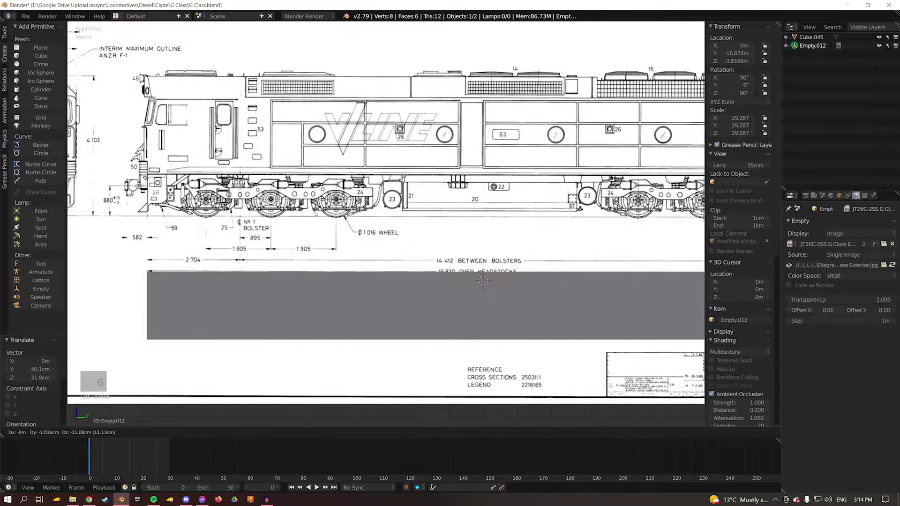
{"action": "left_click", "coordinate": [329, 216]}
{"action": "middle_click_drag", "start_coordinate": [329, 216], "coordinate": [68, 203], "text": "shift"}
{"action": "middle_click_drag", "start_coordinate": [497, 167], "coordinate": [515, 176], "text": "shift"}
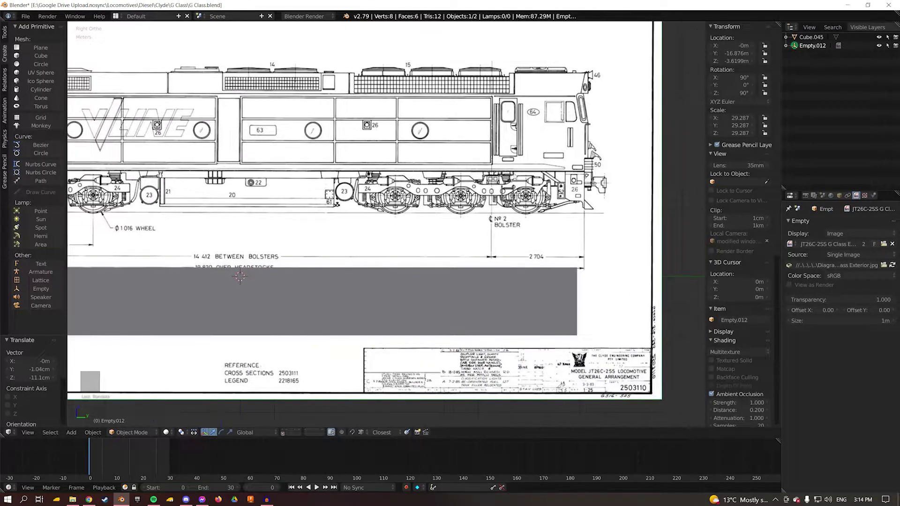
{"action": "key", "text": "s"}
{"action": "left_click", "coordinate": [454, 198]}
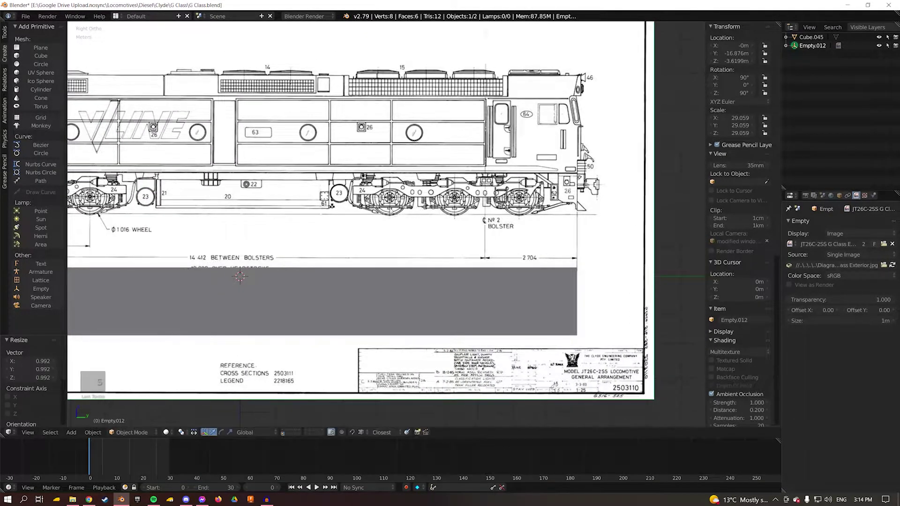
Shift the diagram image about 5.3 cm along Y and 1.8 cm up, and scale it down slightly to fit the block's far end
{"action": "middle_click_drag", "start_coordinate": [356, 208], "coordinate": [540, 196], "text": "shift"}
{"action": "middle_click_drag", "start_coordinate": [128, 218], "coordinate": [459, 164], "text": "shift"}
{"action": "scroll", "coordinate": [356, 205], "scroll_direction": "up", "scroll_amount": 4}
{"action": "key", "text": "g"}
{"action": "left_click", "coordinate": [355, 205]}
{"action": "key", "text": "s"}
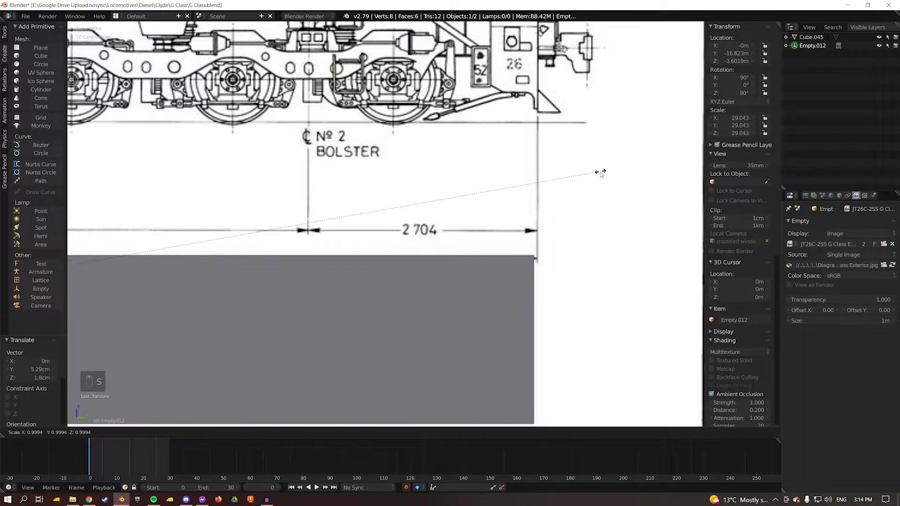
{"action": "left_click", "coordinate": [568, 199]}
Nudge the diagram image onto the block's front end again and scale it to about 28.975 to match the far end
{"action": "middle_click_drag", "start_coordinate": [323, 243], "coordinate": [163, 181], "text": "shift"}
{"action": "key", "text": "g"}
{"action": "left_click", "coordinate": [421, 216]}
{"action": "key", "text": "s"}
{"action": "left_click", "coordinate": [394, 180]}
{"action": "middle_click_drag", "start_coordinate": [393, 181], "coordinate": [496, 159], "text": "shift"}
{"action": "scroll", "coordinate": [496, 162], "scroll_direction": "down", "scroll_amount": 3}
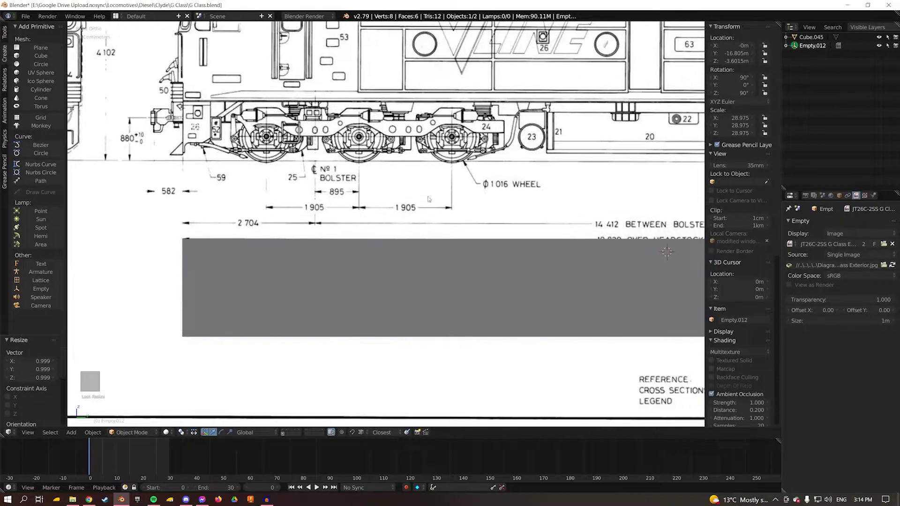
Raise the diagram image about 9.06 cm along Z to expose the headstock dimension line above the block
{"action": "mouse_move", "coordinate": [602, 188]}
{"action": "middle_mouse_down", "text": "shift"}
{"action": "mouse_move", "coordinate": [354, 198]}
{"action": "mouse_move", "coordinate": [399, 194]}
{"action": "mouse_move", "coordinate": [361, 193]}
{"action": "middle_mouse_up", "text": "shift"}
{"action": "key", "text": "g"}
{"action": "key", "text": "z"}
{"action": "left_click", "coordinate": [486, 169]}
Examine how the headstock dimension line compares with the block along its full length and at both ends
{"action": "mouse_move", "coordinate": [325, 221]}
{"action": "middle_mouse_down", "text": "shift"}
{"action": "mouse_move", "coordinate": [382, 227]}
{"action": "mouse_move", "coordinate": [99, 214]}
{"action": "middle_mouse_up", "text": "shift"}
{"action": "scroll", "coordinate": [448, 210], "scroll_direction": "right", "scroll_amount": 8, "text": "ctrl"}
{"action": "scroll", "coordinate": [448, 210], "scroll_direction": "right", "scroll_amount": 4, "text": "ctrl"}
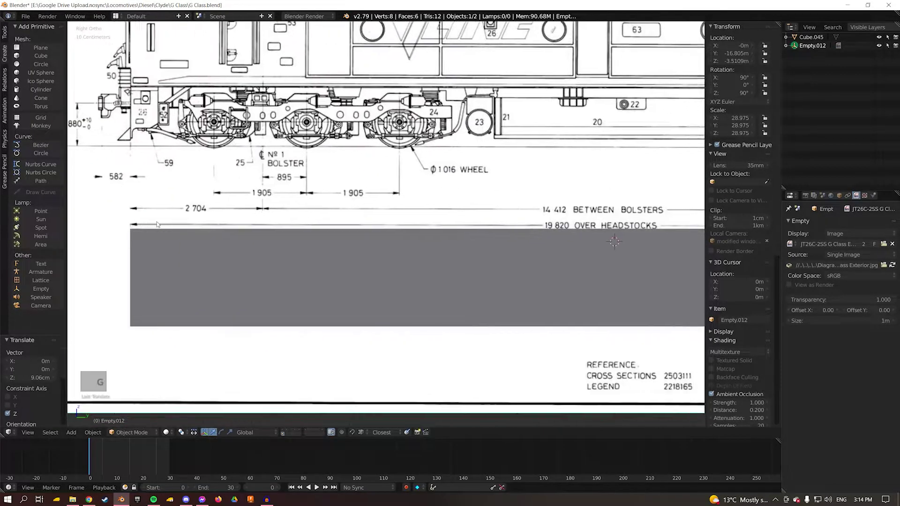
{"action": "scroll", "coordinate": [425, 207], "scroll_direction": "down", "scroll_amount": 2}
{"action": "middle_click_drag", "start_coordinate": [424, 207], "coordinate": [272, 214], "text": "shift"}
{"action": "middle_click_drag", "start_coordinate": [333, 185], "coordinate": [420, 191], "text": "shift"}
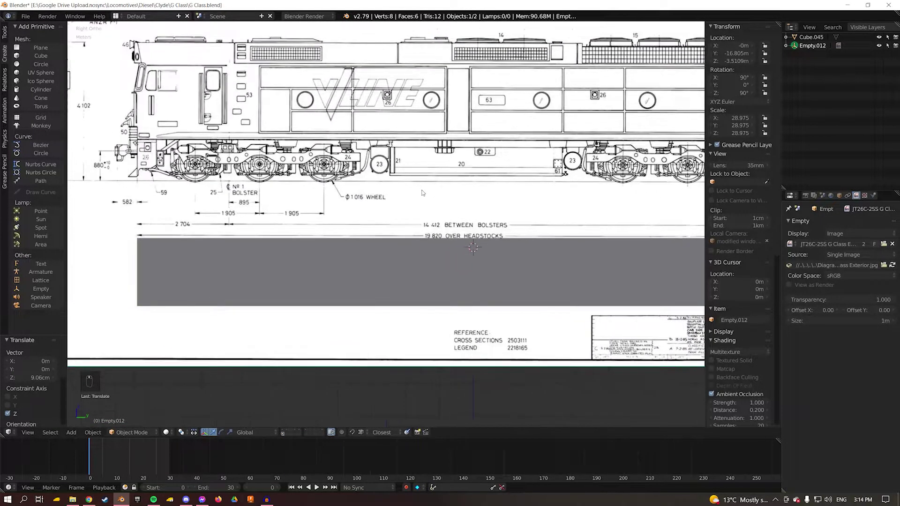
{"action": "scroll", "coordinate": [432, 187], "scroll_direction": "down", "scroll_amount": 1}
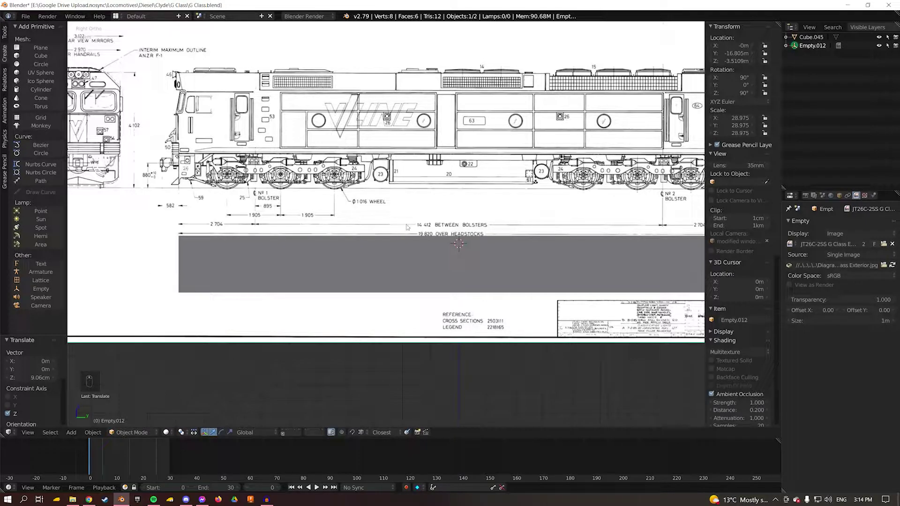
{"action": "middle_click_drag", "start_coordinate": [439, 133], "coordinate": [410, 137], "text": "shift"}
{"action": "scroll", "coordinate": [600, 267], "scroll_direction": "down", "scroll_amount": 3}
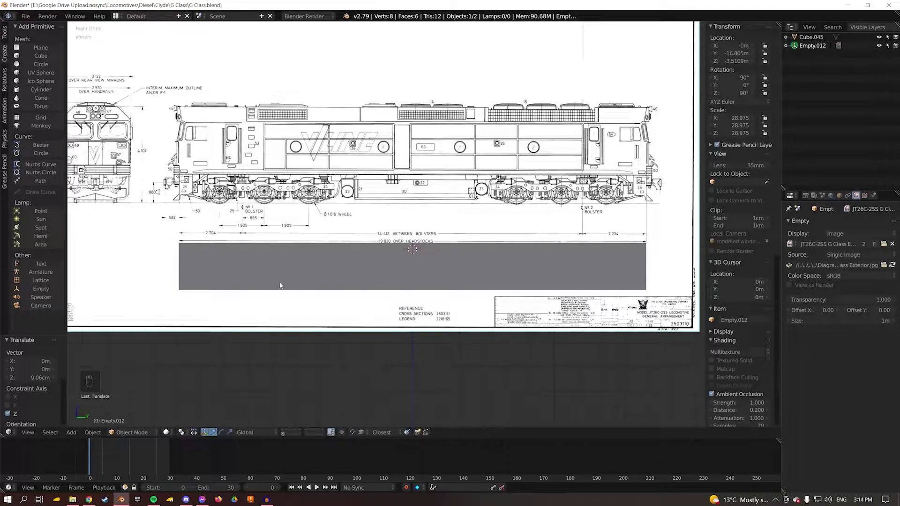
Lower the diagram image about 9.24 cm along Z so the headstock dimension line meets the block's upper edge at the front
{"action": "scroll", "coordinate": [203, 215], "scroll_direction": "up", "scroll_amount": 6}
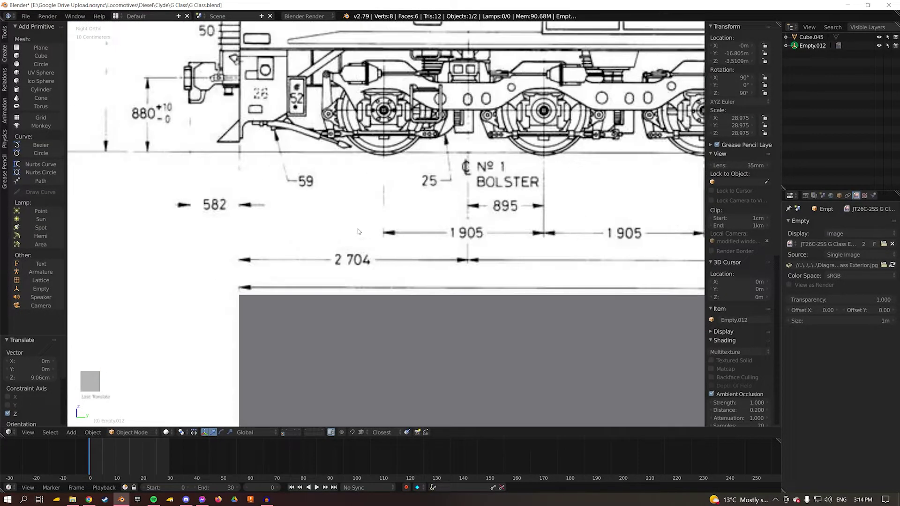
{"action": "middle_click_drag", "start_coordinate": [269, 239], "coordinate": [345, 215], "text": "shift"}
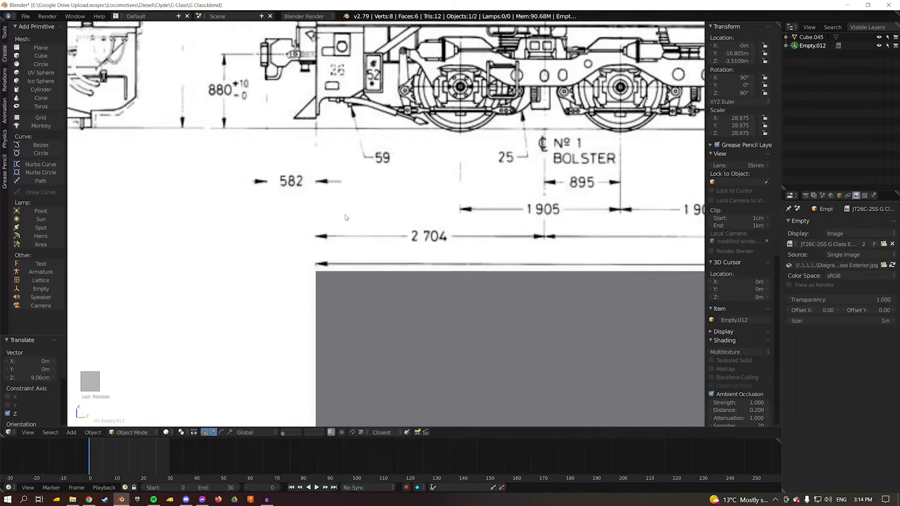
{"action": "key", "text": "g"}
{"action": "key", "text": "z"}
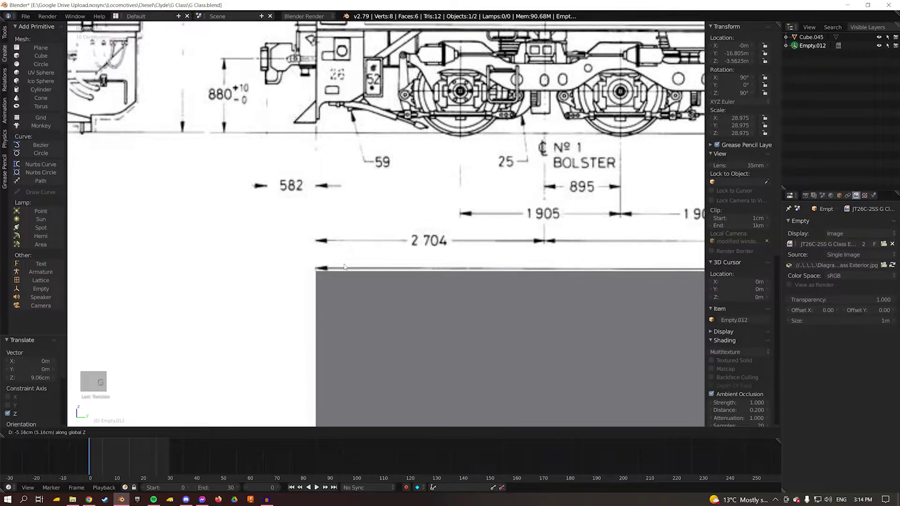
{"action": "left_click", "coordinate": [349, 297]}
Rotate the diagram image about 0.105° around X to level the headstock dimension line with the block's upper edge
{"action": "middle_click_drag", "start_coordinate": [458, 190], "coordinate": [206, 142], "text": "shift"}
{"action": "key", "text": "r"}
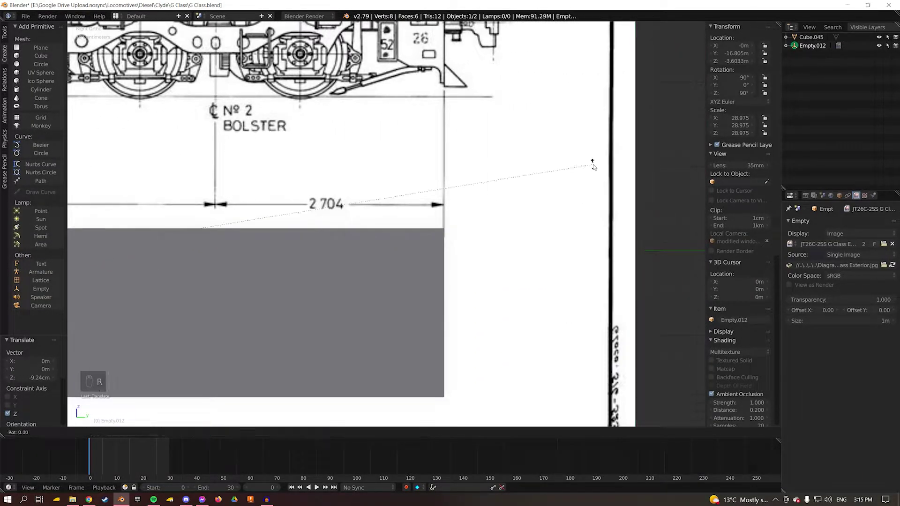
{"action": "key", "text": "x"}
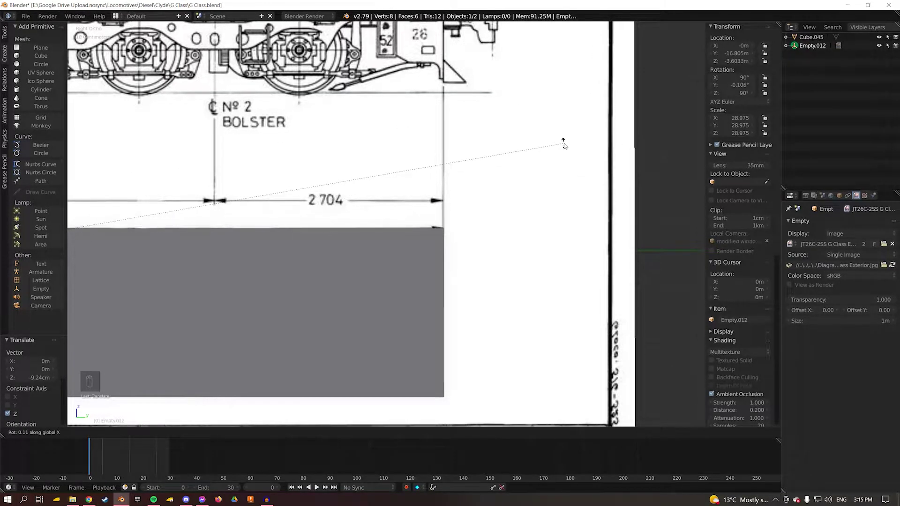
{"action": "left_click", "coordinate": [566, 145]}
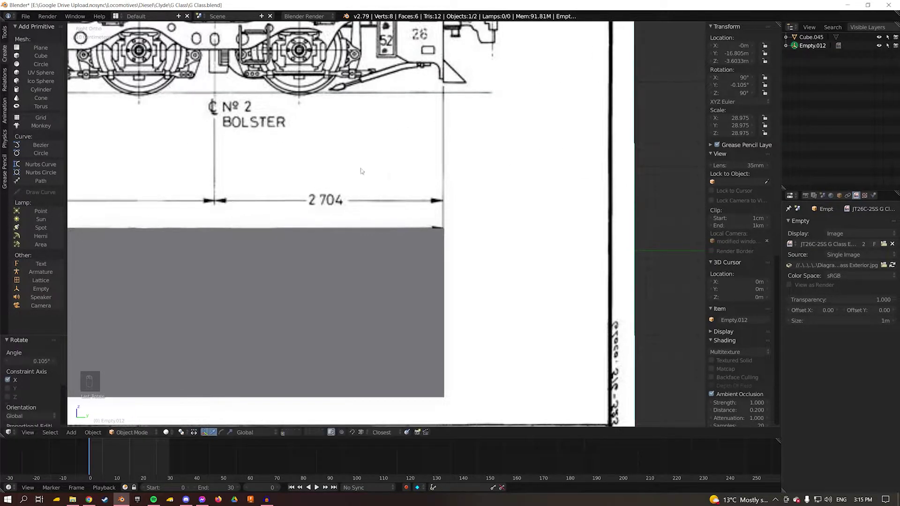
Lower the diagram image about 1.21 cm and shift it about 1.04 cm along Y to realign it with the block's front corner
{"action": "middle_click_drag", "start_coordinate": [358, 171], "coordinate": [531, 153], "text": "shift"}
{"action": "key", "text": "g"}
{"action": "key", "text": "z"}
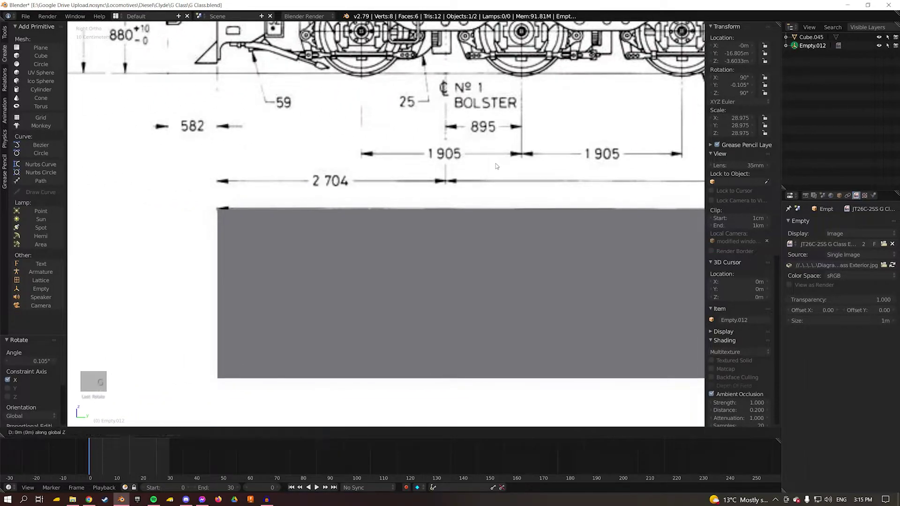
{"action": "left_click", "coordinate": [521, 173]}
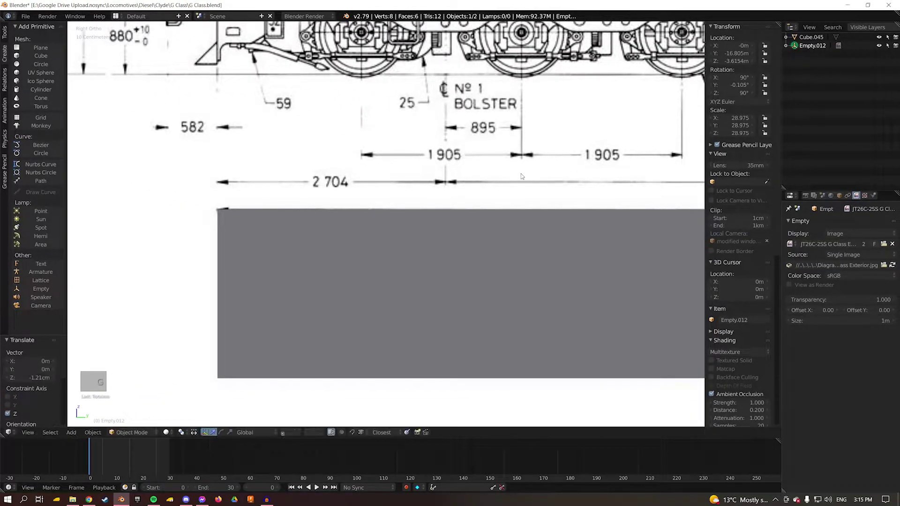
{"action": "key", "text": "g"}
{"action": "left_click", "coordinate": [531, 176]}
{"action": "scroll", "coordinate": [530, 176], "scroll_direction": "down", "scroll_amount": 8, "text": "ctrl"}
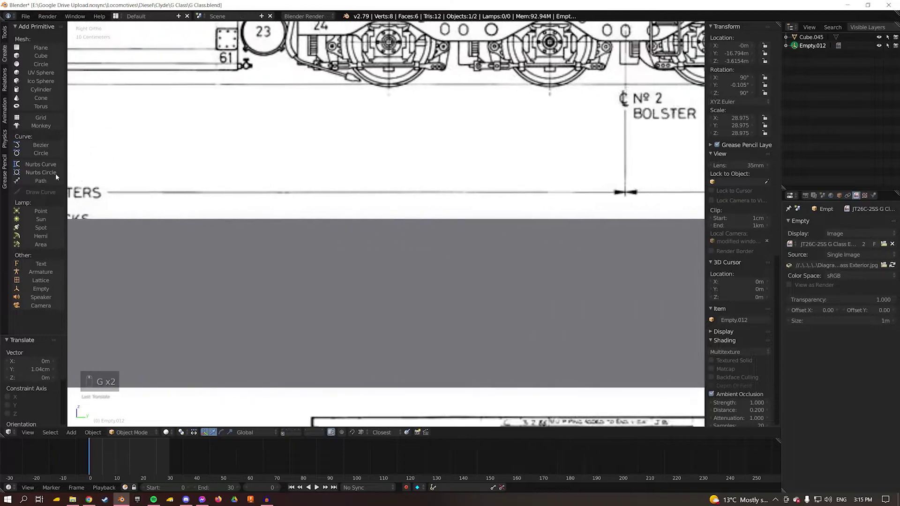
Rotate the diagram image about 0.018° more around X and scale it to about 28.967 to match the block's far end
{"action": "key", "text": "r"}
{"action": "key", "text": "x"}
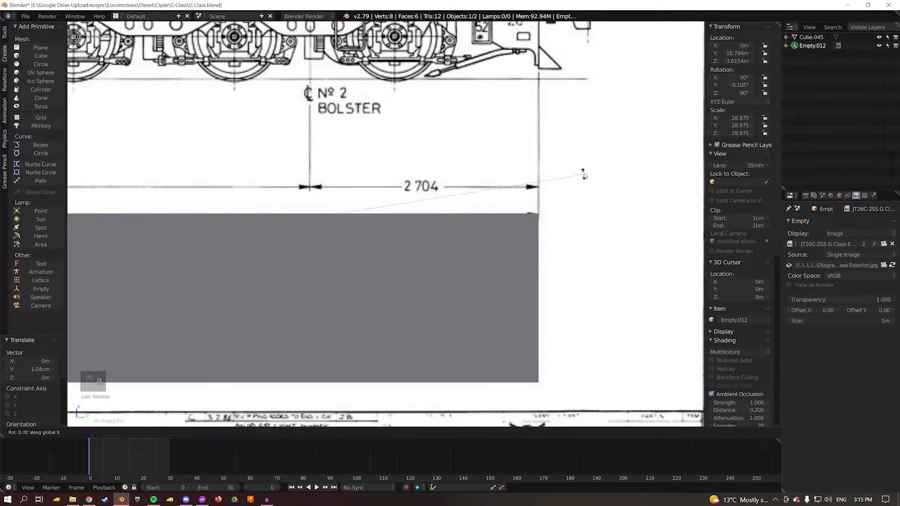
{"action": "left_click", "coordinate": [588, 159]}
{"action": "key", "text": "s"}
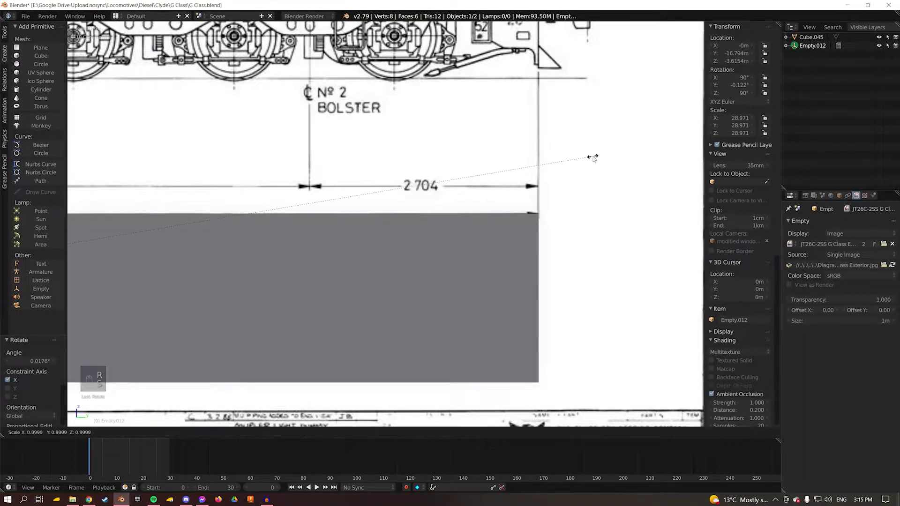
{"action": "left_click", "coordinate": [590, 161]}
{"action": "middle_click_drag", "start_coordinate": [288, 184], "coordinate": [553, 149], "text": "shift"}
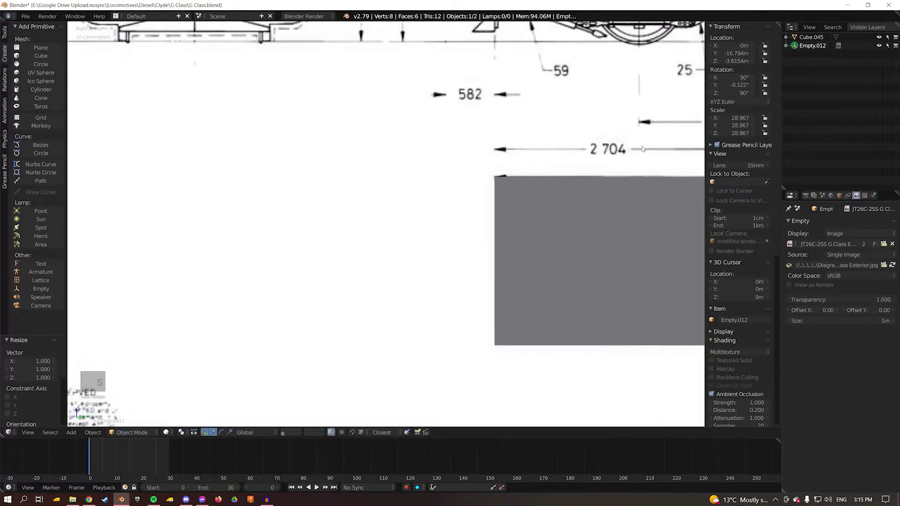
{"action": "middle_click_drag", "start_coordinate": [644, 182], "coordinate": [262, 256], "text": "shift"}
{"action": "scroll", "coordinate": [262, 253], "scroll_direction": "down", "scroll_amount": 8}
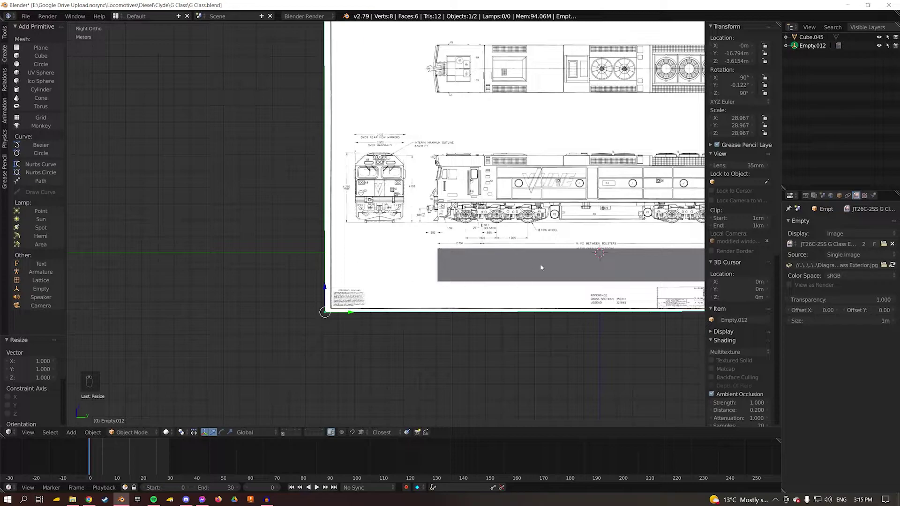
Move the block about 1.16 m toward the front view along negative Y and 4.85 m up, over the side elevation
{"action": "right_click", "coordinate": [541, 267]}
{"action": "key", "text": "g"}
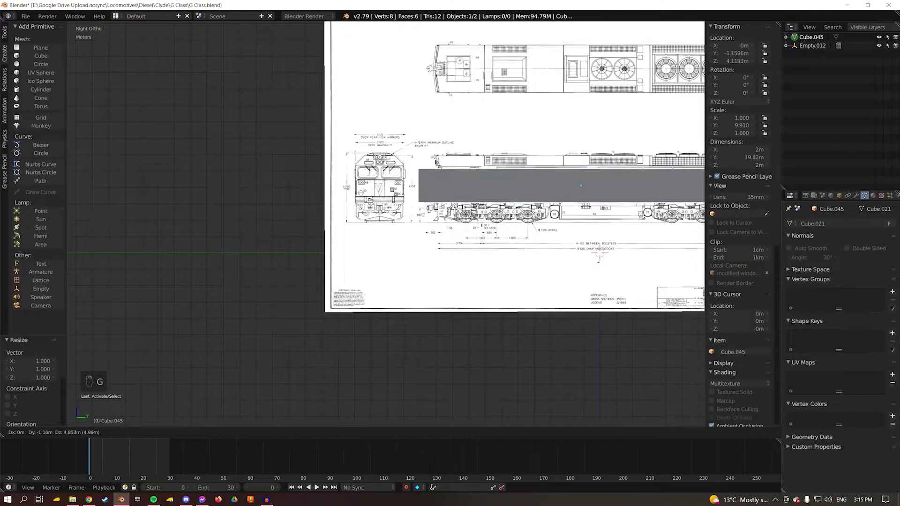
{"action": "left_click", "coordinate": [208, 61]}
{"action": "scroll", "coordinate": [208, 61], "scroll_direction": "up", "scroll_amount": 6}
{"action": "middle_click_drag", "start_coordinate": [207, 61], "coordinate": [215, 213], "text": "shift"}
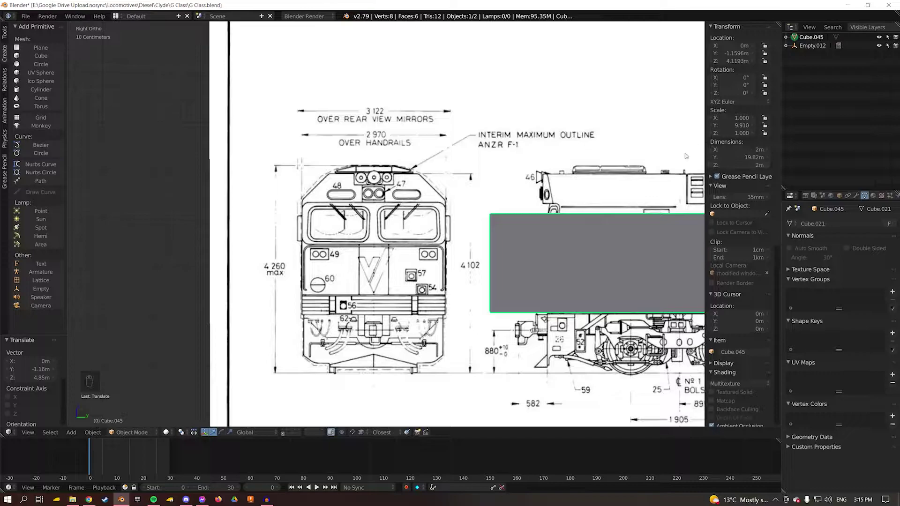
Set the block's Z dimension to 4.26 m to match the diagram's maximum height
{"action": "left_click", "coordinate": [742, 165]}
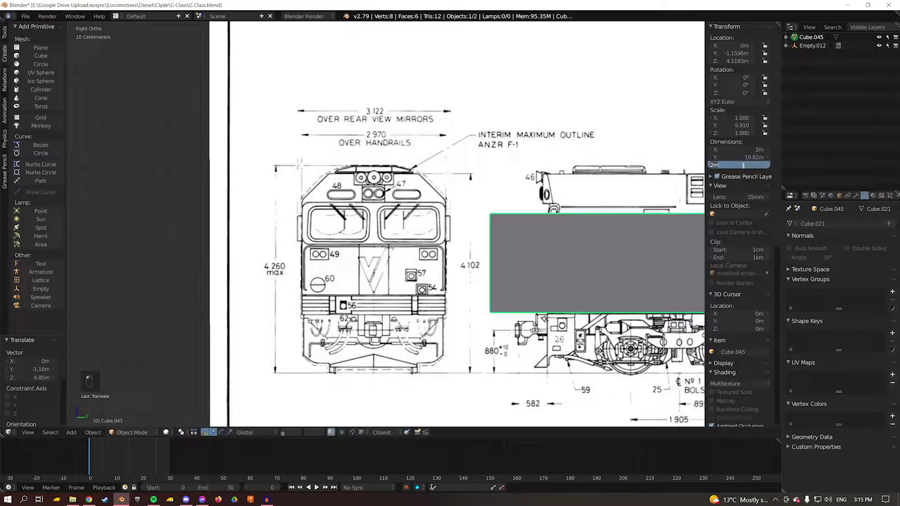
{"action": "type", "text": "4.26"}
{"action": "key", "text": "Return"}
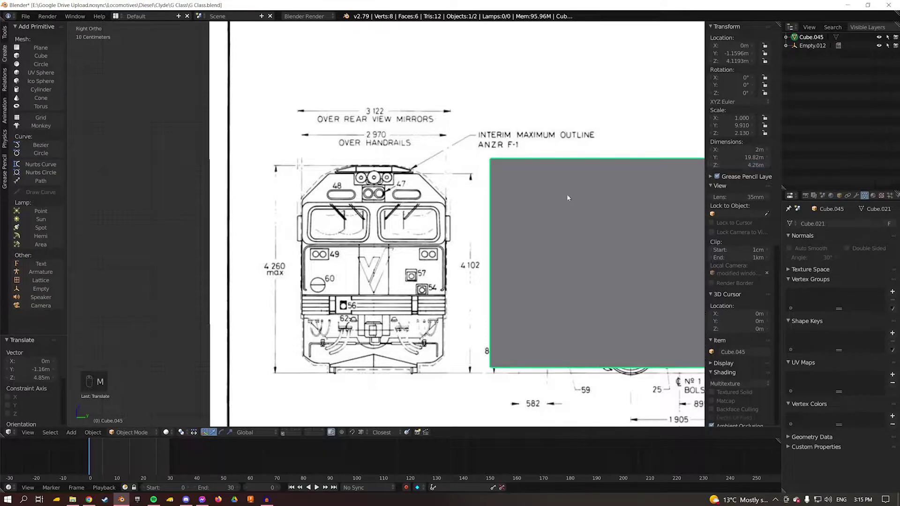
Move the block about 4.36 m along negative Y and 13.5 cm down, beside the front view's 4 260 height dimension line
{"action": "key", "text": "g"}
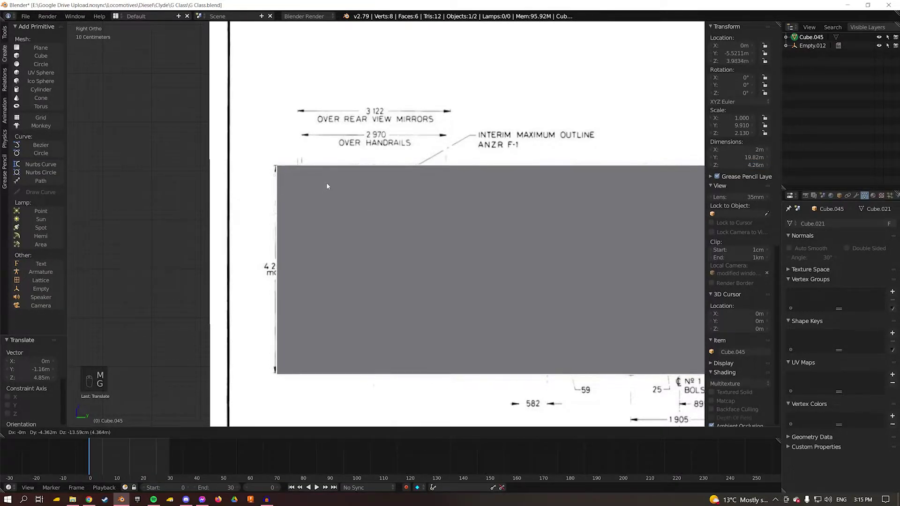
{"action": "left_click", "coordinate": [326, 181]}
{"action": "key", "text": "a"}
{"action": "middle_click_drag", "start_coordinate": [223, 186], "coordinate": [360, 213], "text": "shift"}
{"action": "scroll", "coordinate": [371, 185], "scroll_direction": "up", "scroll_amount": 2}
{"action": "scroll", "coordinate": [360, 213], "scroll_direction": "down", "scroll_amount": 3, "text": "shift"}
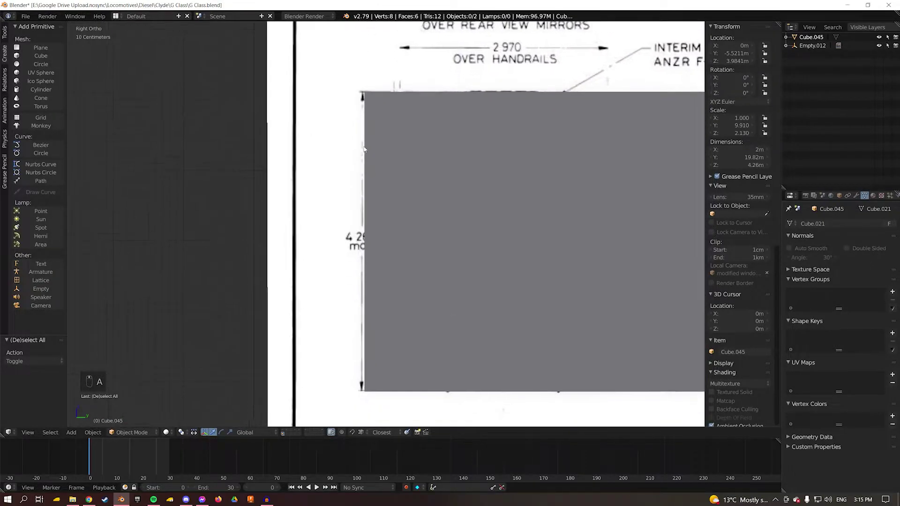
Nudge the diagram image down about 5 mm and then 5.9 mm to align the height line's lower arrow with the block's base
{"action": "right_click", "coordinate": [346, 200]}
{"action": "key", "text": "g"}
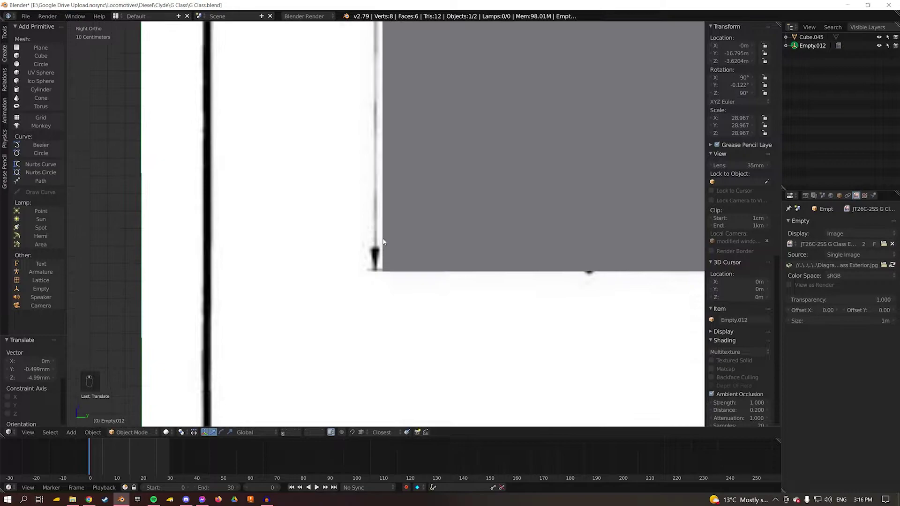
{"action": "scroll", "coordinate": [386, 234], "scroll_direction": "up", "scroll_amount": 2}
{"action": "key", "text": "g"}
{"action": "left_click", "coordinate": [390, 278]}
Stretch the diagram image along Z to a scale of about 29.013 and lower it about 5.6 mm to fit the block's height
{"action": "middle_click_drag", "start_coordinate": [406, 279], "coordinate": [421, 380], "text": "shift"}
{"action": "key", "text": "s"}
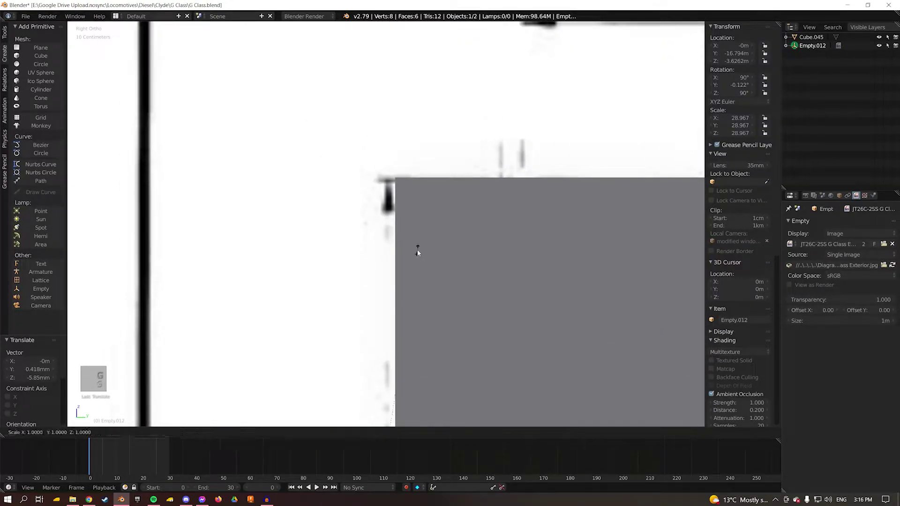
{"action": "key", "text": "z"}
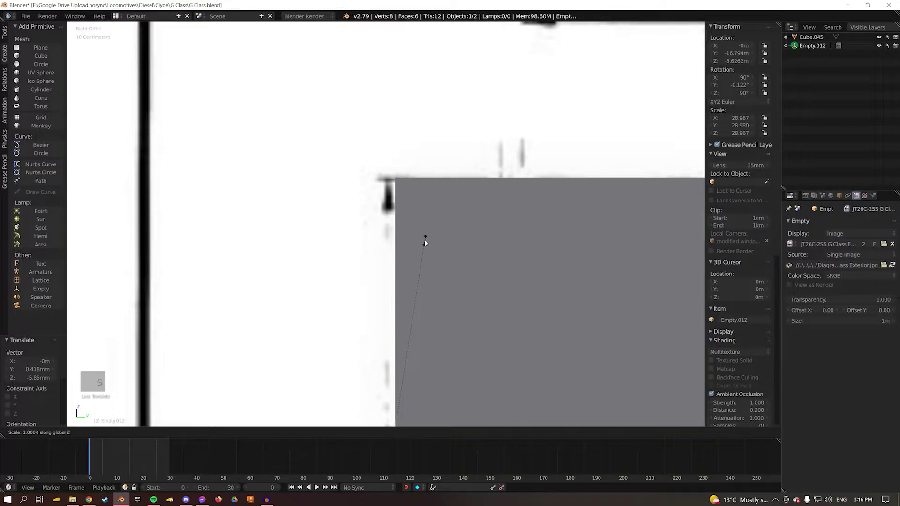
{"action": "left_click", "coordinate": [435, 228]}
{"action": "scroll", "coordinate": [421, 191], "scroll_direction": "down", "scroll_amount": 8, "text": "shift"}
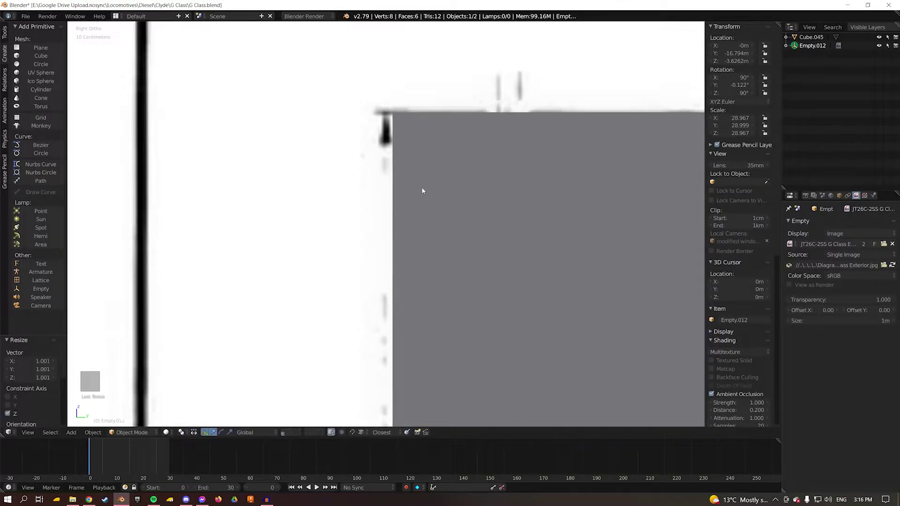
{"action": "key", "text": "g"}
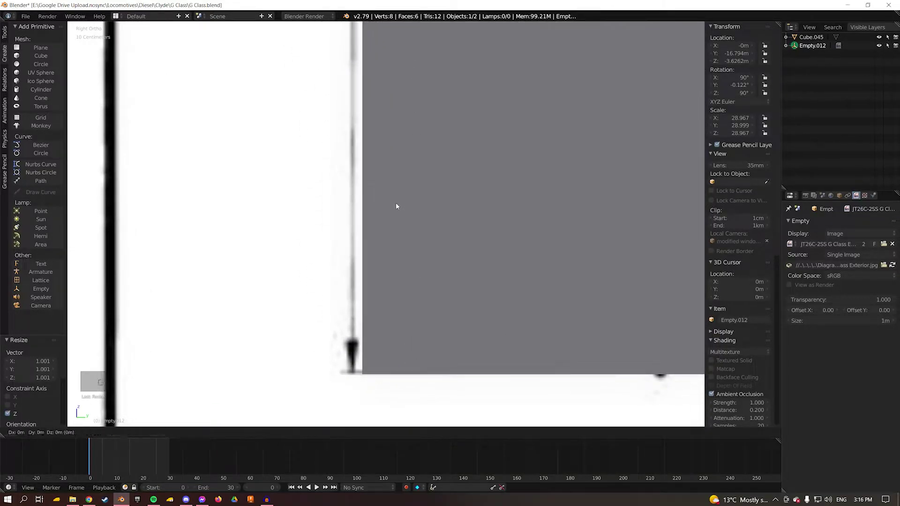
{"action": "left_click", "coordinate": [396, 211]}
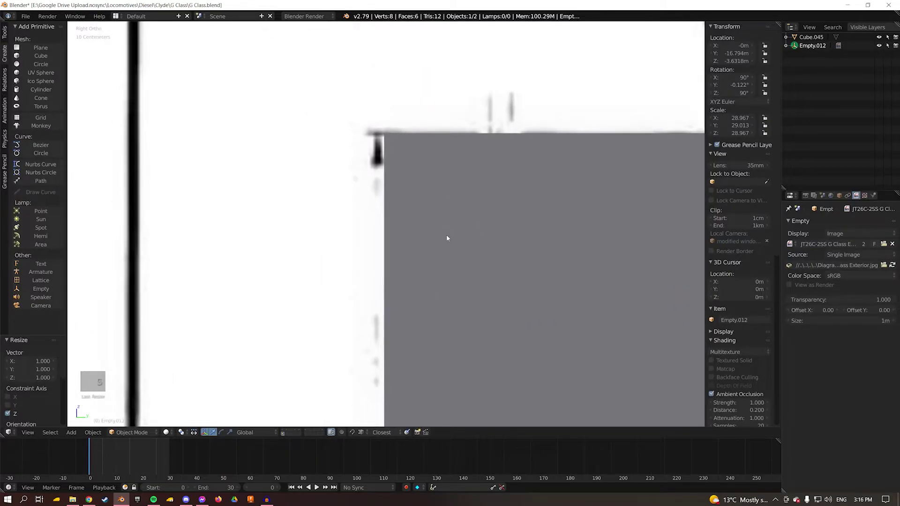
Return the block to the origin by setting its X, Y and Z location to 0
{"action": "scroll", "coordinate": [447, 235], "scroll_direction": "down", "scroll_amount": 13}
{"action": "right_click", "coordinate": [478, 106]}
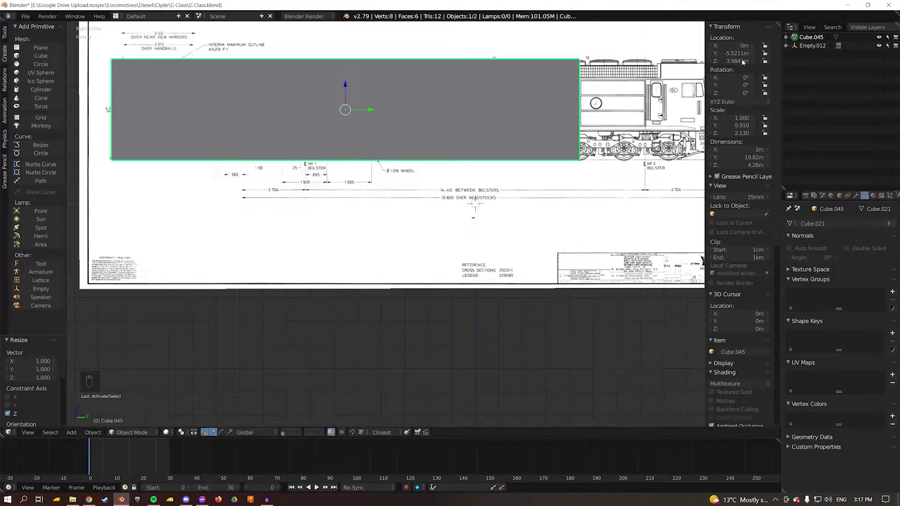
{"action": "double_click", "coordinate": [731, 46]}
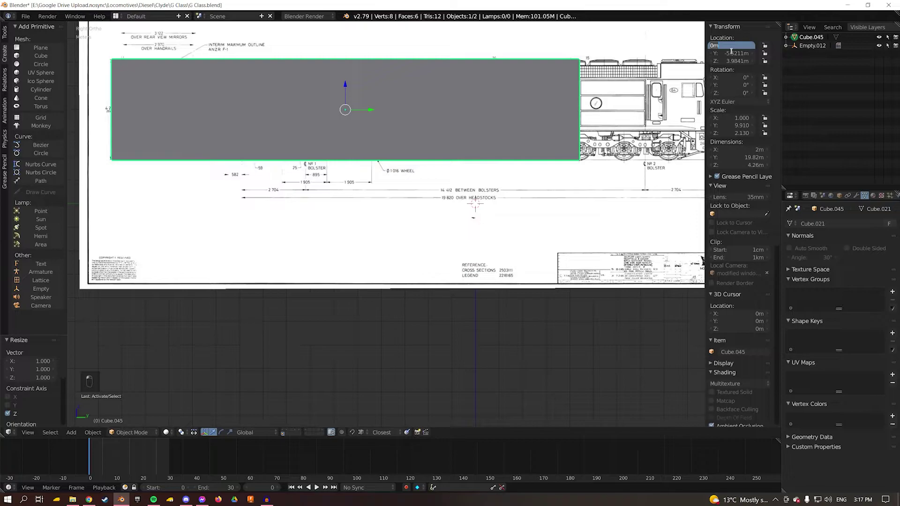
{"action": "type", "text": "0"}
{"action": "key", "text": "Tab"}
{"action": "type", "text": "0"}
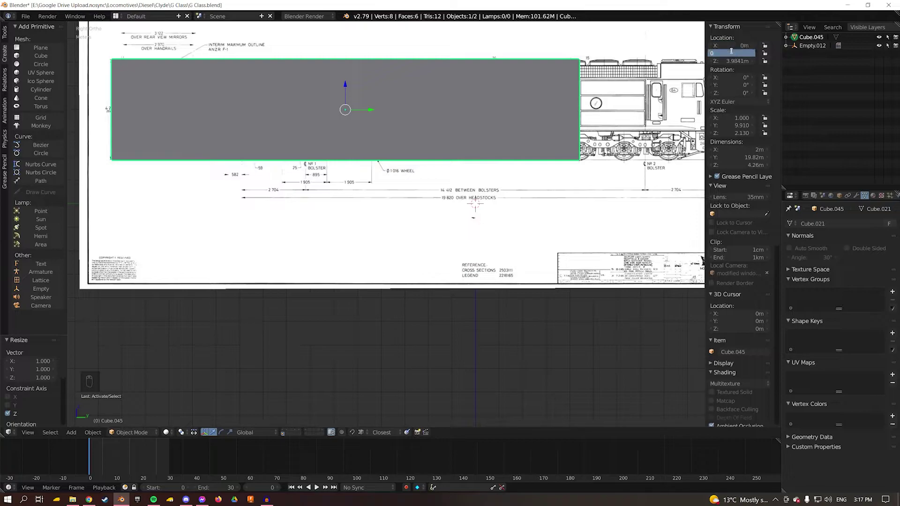
{"action": "key", "text": "Tab"}
{"action": "type", "text": "0"}
{"action": "key", "text": "Return"}
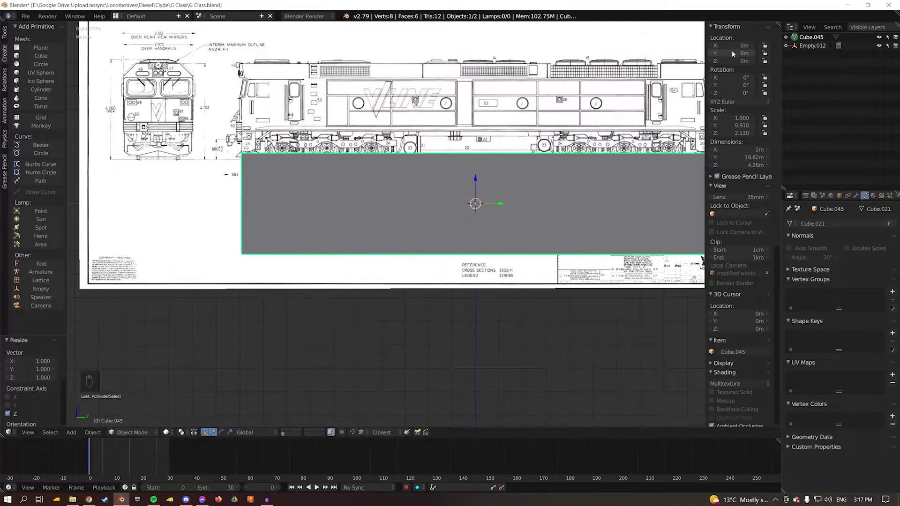
Rest the block on the ground by setting its Z location to half its height, 2.13 m
{"action": "double_click", "coordinate": [731, 165]}
{"action": "key", "text": "ctrl+c"}
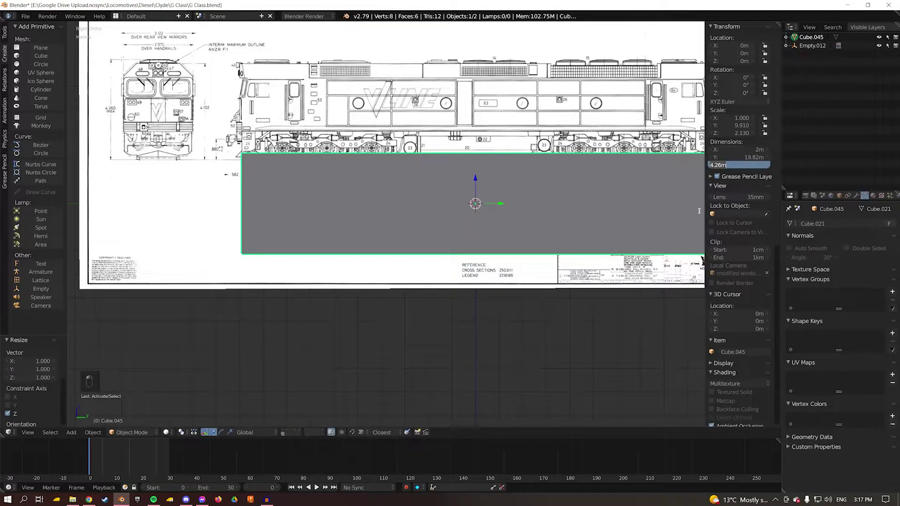
{"action": "left_click", "coordinate": [732, 61]}
{"action": "left_click", "coordinate": [733, 59]}
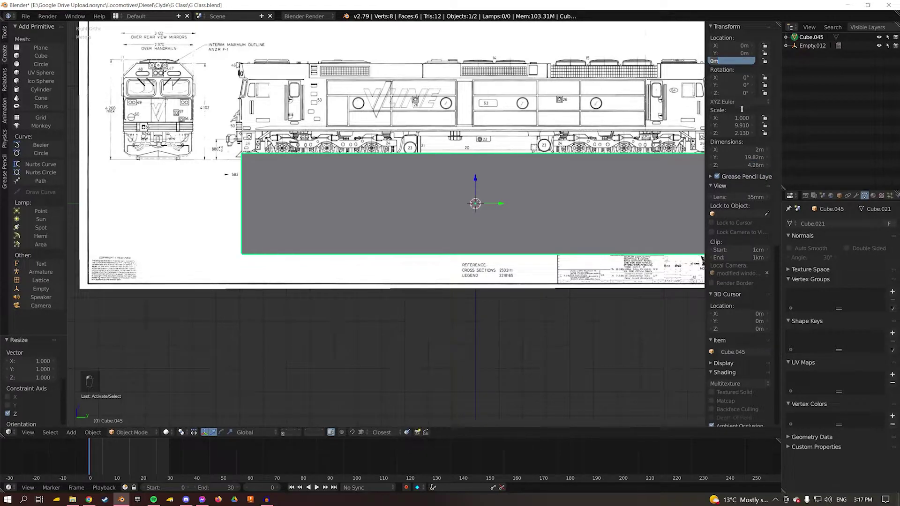
{"action": "key", "text": "ctrl+v"}
{"action": "key", "text": "Return"}
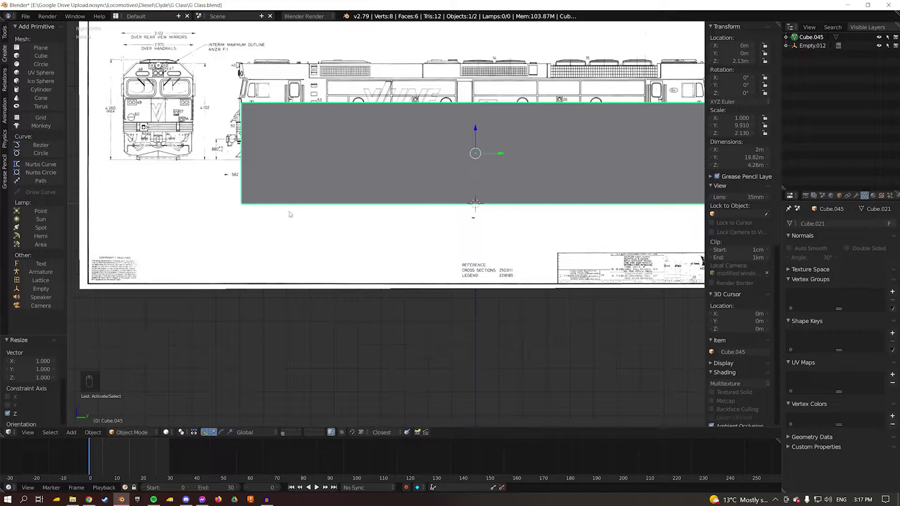
Raise the diagram image about 4.98 m along Z to bring its overall length dimension above the block
{"action": "middle_click_drag", "start_coordinate": [289, 214], "coordinate": [557, 213], "text": "shift"}
{"action": "right_click", "coordinate": [464, 221]}
{"action": "key", "text": "g"}
{"action": "key", "text": "z"}
{"action": "left_click", "coordinate": [502, 135]}
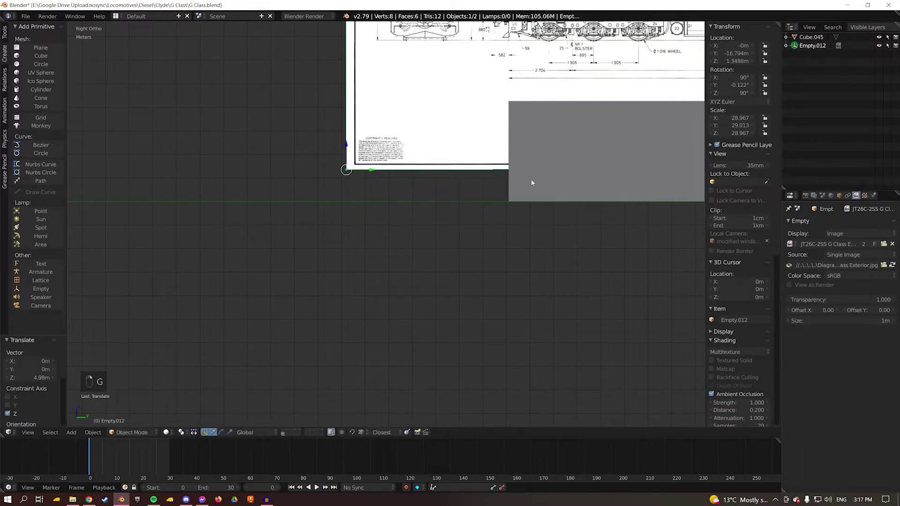
Lower the diagram image about 93.2 cm along Z so the 19 820 over headstocks line meets the block's top edge
{"action": "scroll", "coordinate": [532, 185], "scroll_direction": "up", "scroll_amount": 4}
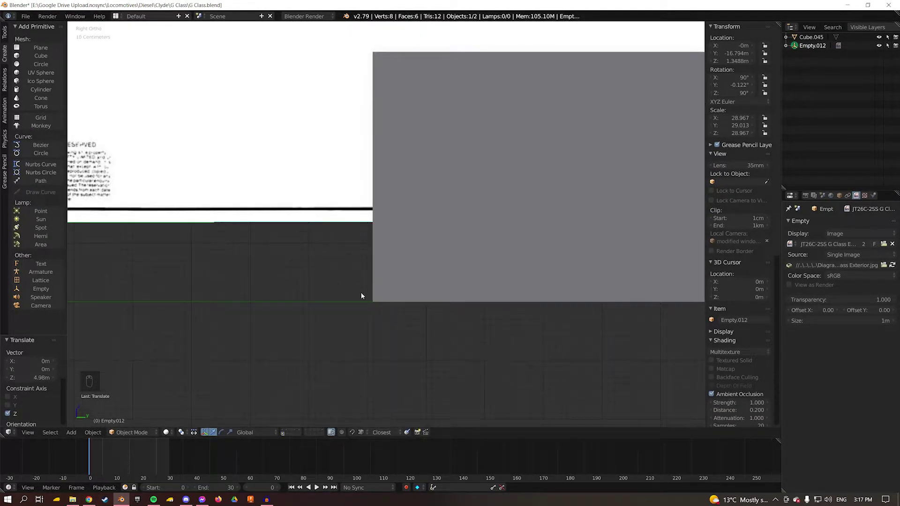
{"action": "scroll", "coordinate": [361, 296], "scroll_direction": "down", "scroll_amount": 4}
{"action": "scroll", "coordinate": [376, 164], "scroll_direction": "up", "scroll_amount": 2}
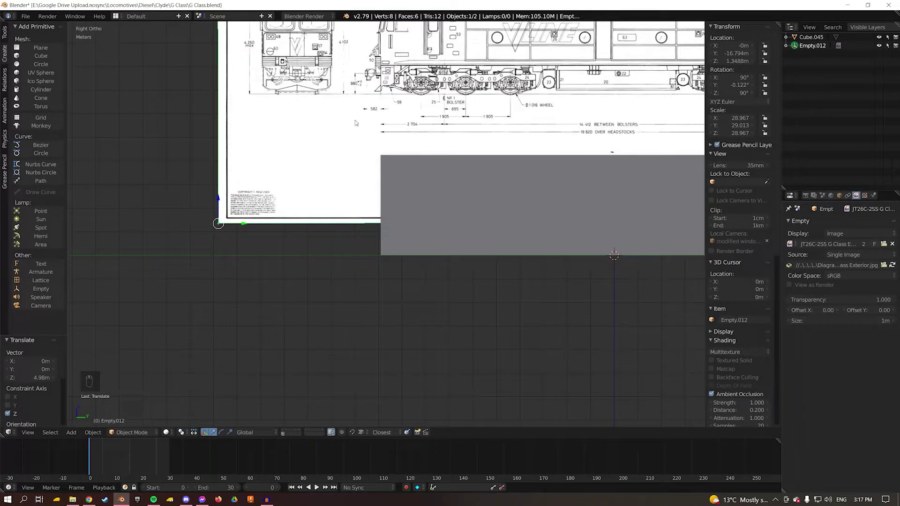
{"action": "scroll", "coordinate": [365, 116], "scroll_direction": "up", "scroll_amount": 1}
{"action": "right_click", "coordinate": [495, 115]}
{"action": "middle_click_drag", "start_coordinate": [494, 115], "coordinate": [82, 118], "text": "shift"}
{"action": "middle_click_drag", "start_coordinate": [158, 114], "coordinate": [390, 93], "text": "shift"}
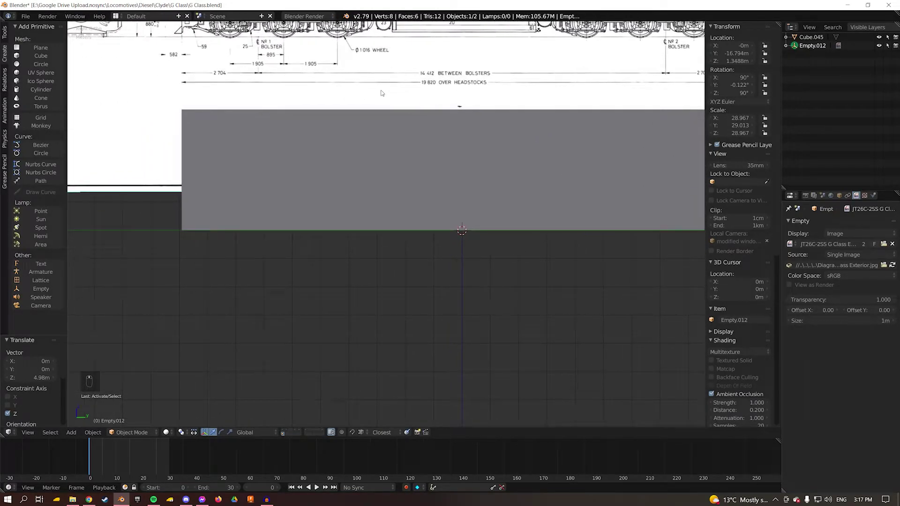
{"action": "key", "text": "g"}
{"action": "key", "text": "z"}
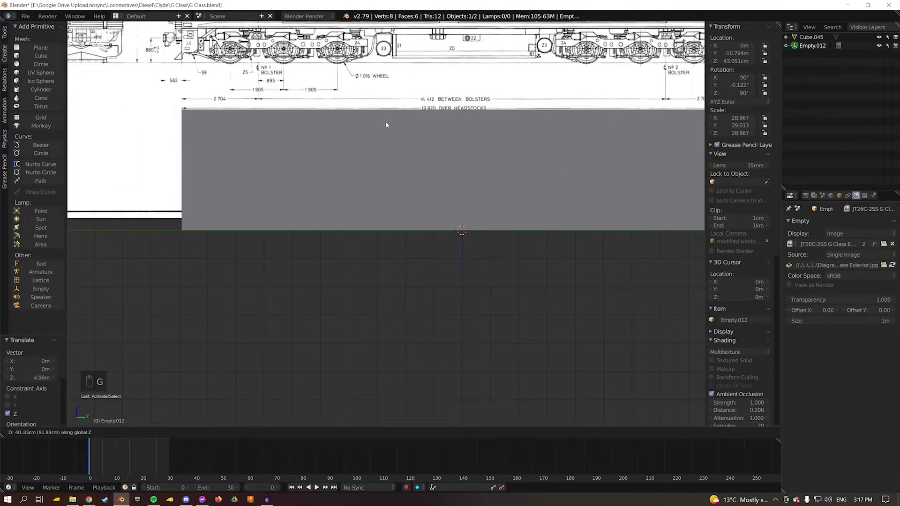
{"action": "left_click", "coordinate": [385, 125]}
Check the headstocks arrow against the block's ends and lower the diagram image about 5.89 m along Z, putting the rail line at the block's base
{"action": "middle_click_drag", "start_coordinate": [386, 125], "coordinate": [511, 178], "text": "shift"}
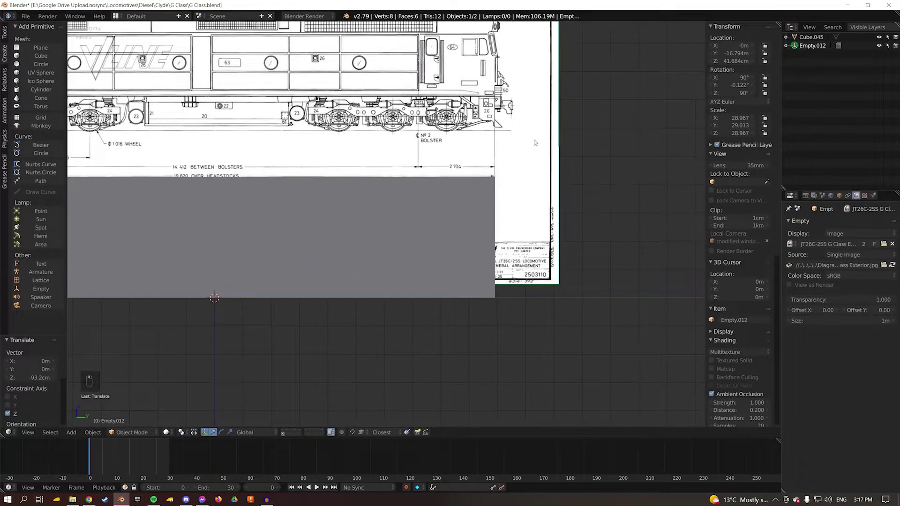
{"action": "scroll", "coordinate": [494, 184], "scroll_direction": "up", "scroll_amount": 4}
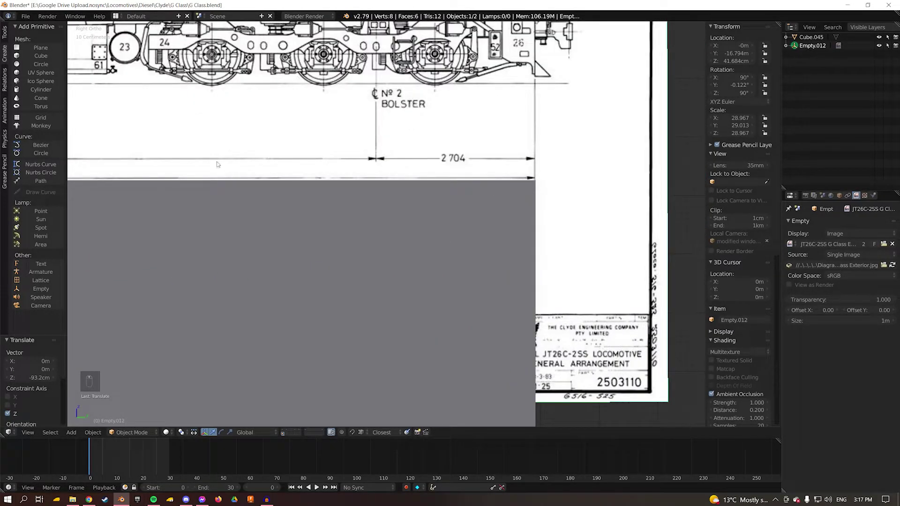
{"action": "scroll", "coordinate": [217, 164], "scroll_direction": "down", "scroll_amount": 5}
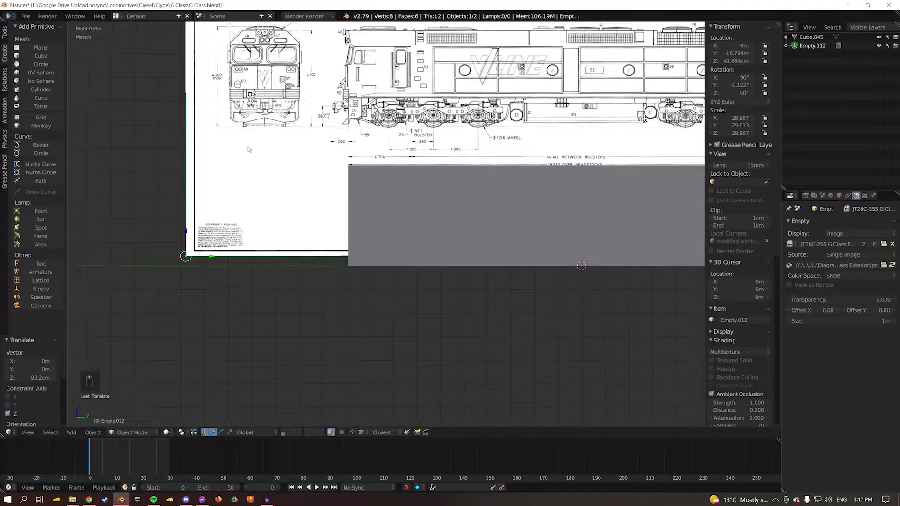
{"action": "key", "text": "g"}
{"action": "key", "text": "z"}
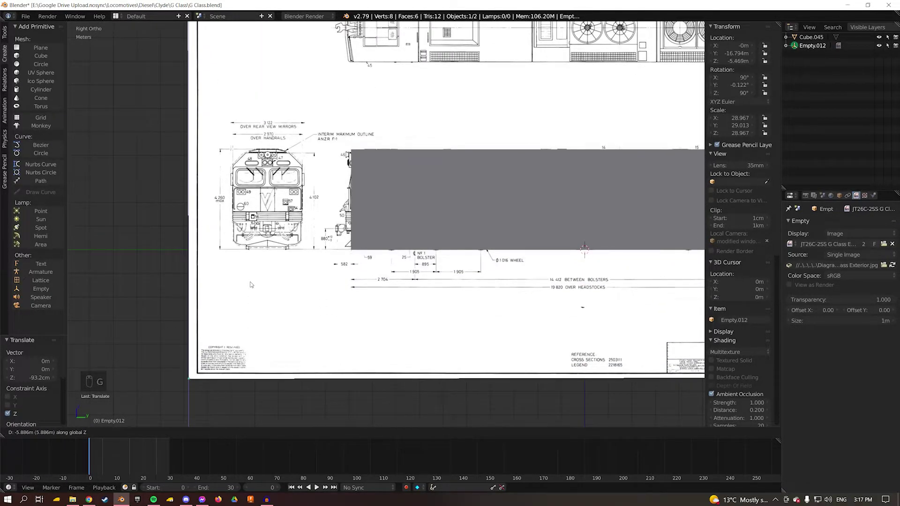
{"action": "left_click", "coordinate": [250, 284]}
Fine-tune the diagram image about 1.46 cm down along Z to align the rail line with the block's bottom edge
{"action": "scroll", "coordinate": [250, 285], "scroll_direction": "up", "scroll_amount": 5}
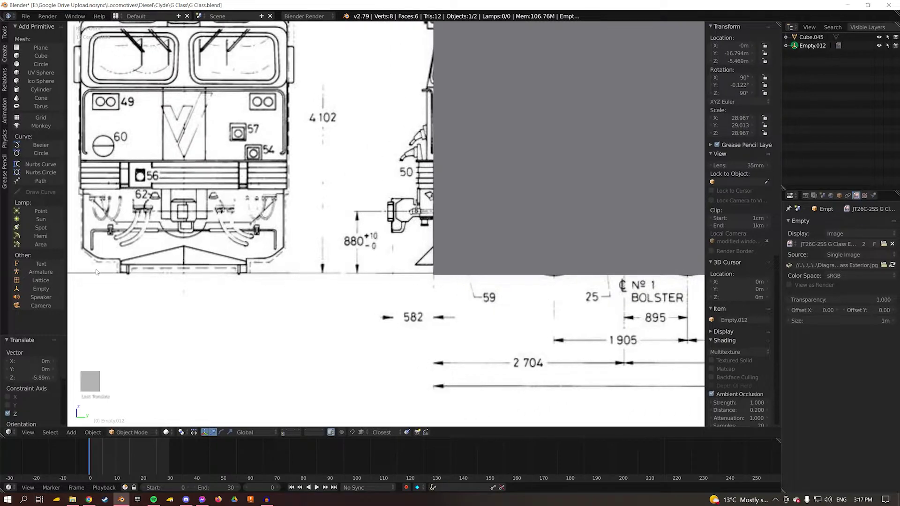
{"action": "mouse_move", "coordinate": [421, 282]}
{"action": "middle_mouse_down", "text": "shift"}
{"action": "mouse_move", "coordinate": [556, 277]}
{"action": "mouse_move", "coordinate": [309, 225]}
{"action": "middle_mouse_up", "text": "shift"}
{"action": "scroll", "coordinate": [309, 225], "scroll_direction": "up", "scroll_amount": 2}
{"action": "key", "text": "g"}
{"action": "key", "text": "z"}
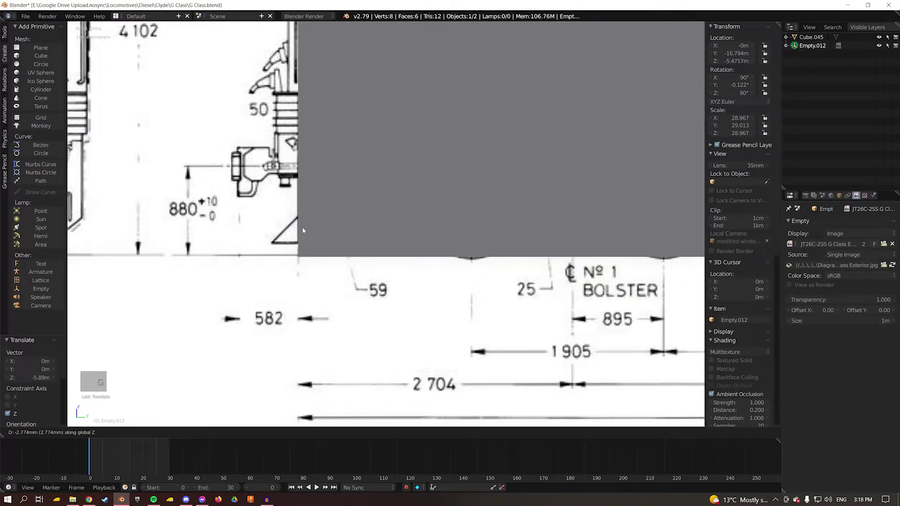
{"action": "left_click", "coordinate": [302, 238]}
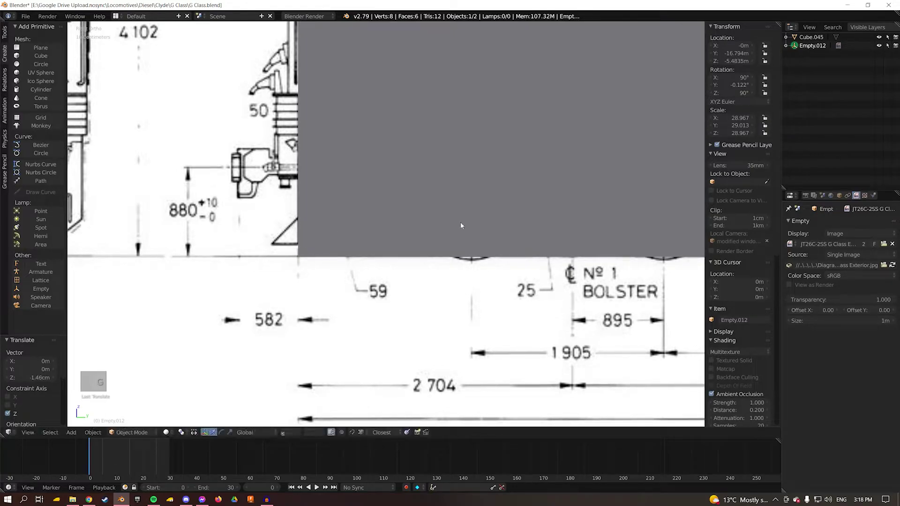
Check the rail line along the block's base, return to solid shading and duplicate the diagram image in place by copy and paste
{"action": "mouse_move", "coordinate": [461, 207]}
{"action": "middle_mouse_down", "text": "shift"}
{"action": "mouse_move", "coordinate": [488, 169]}
{"action": "mouse_move", "coordinate": [477, 154]}
{"action": "mouse_move", "coordinate": [326, 155]}
{"action": "middle_mouse_up", "text": "shift"}
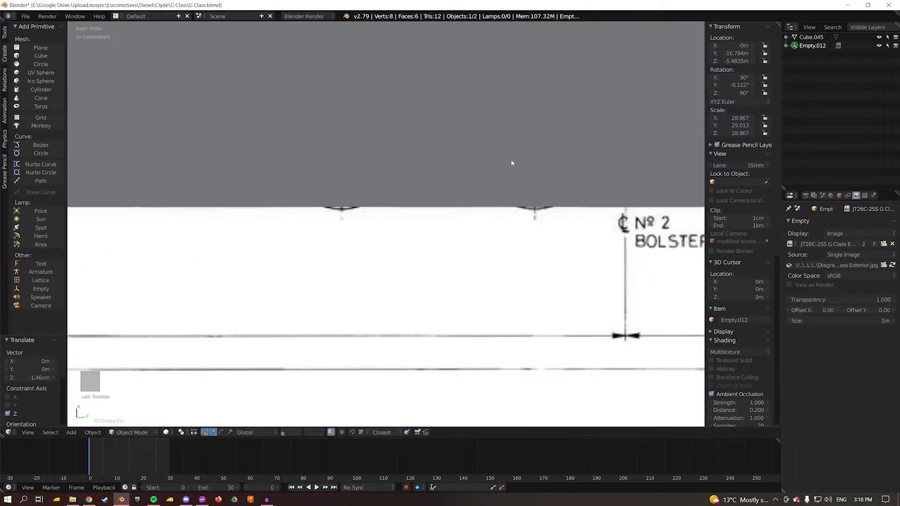
{"action": "mouse_move", "coordinate": [511, 163]}
{"action": "middle_mouse_down", "text": "shift"}
{"action": "mouse_move", "coordinate": [477, 145]}
{"action": "mouse_move", "coordinate": [516, 149]}
{"action": "middle_mouse_up", "text": "shift"}
{"action": "scroll", "coordinate": [516, 149], "scroll_direction": "down", "scroll_amount": 9}
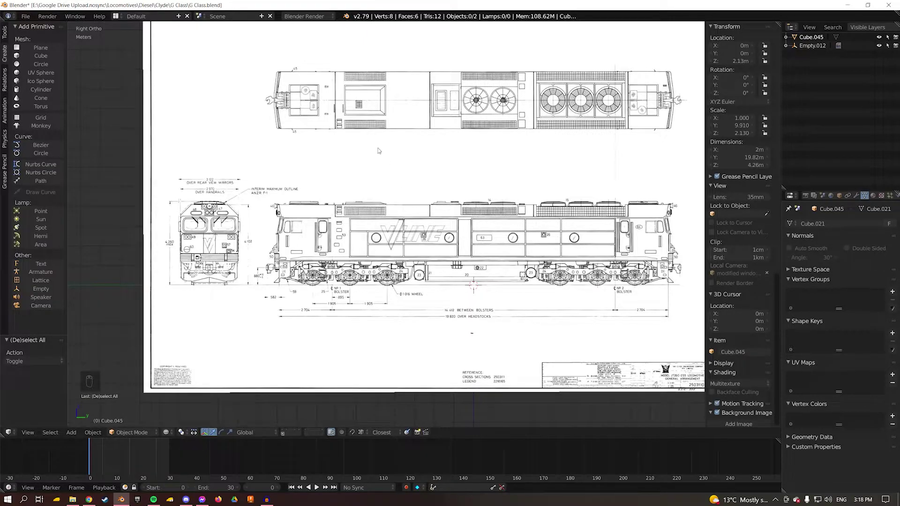
{"action": "key", "text": "z"}
{"action": "right_click", "coordinate": [183, 352]}
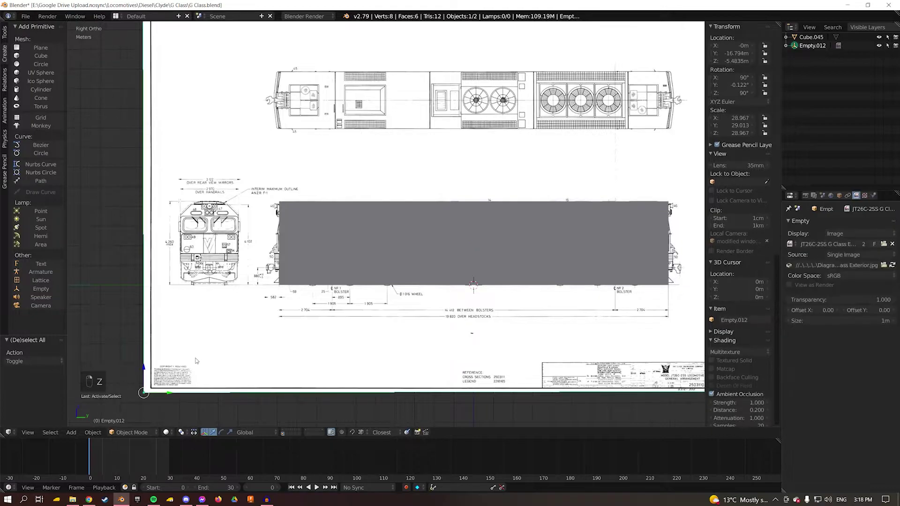
{"action": "key", "text": "ctrl+c"}
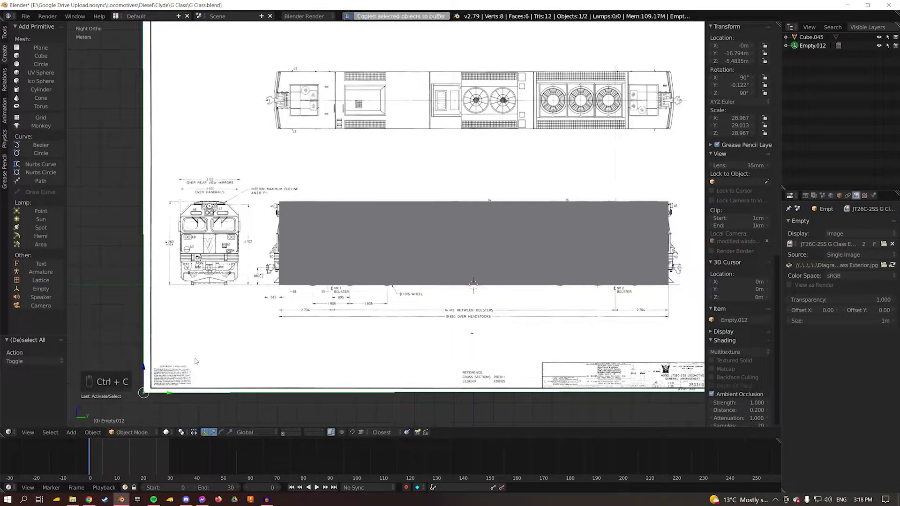
{"action": "key", "text": "ctrl+v"}
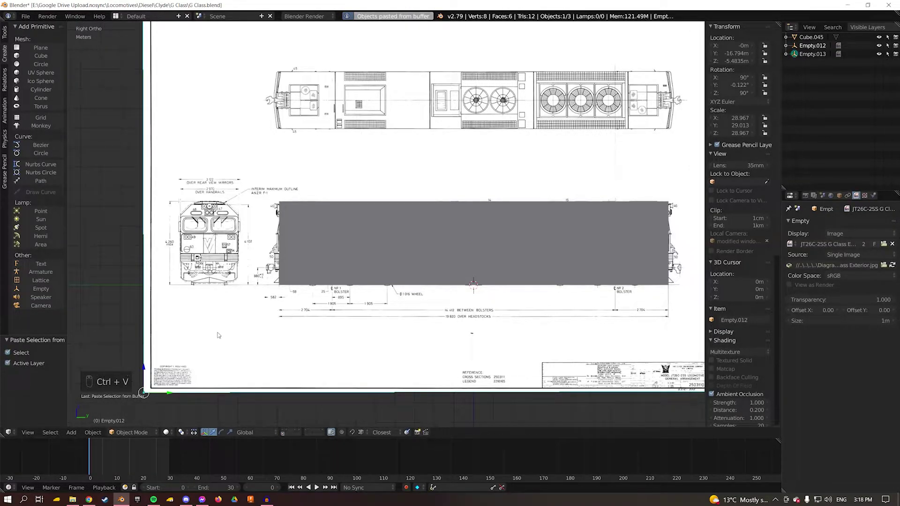
Rotate the copied diagram image -90° about the global Z axis
{"action": "middle_click_drag", "start_coordinate": [218, 336], "coordinate": [355, 227]}
{"action": "key", "text": "r"}
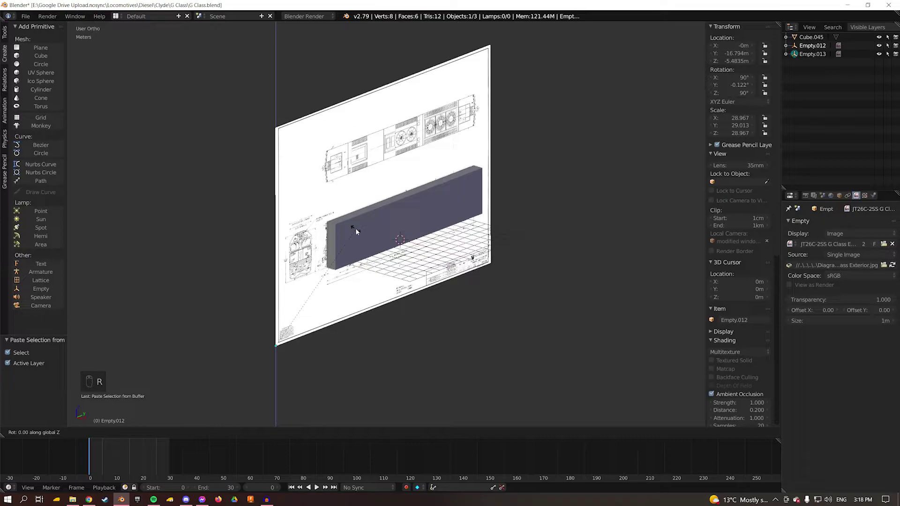
{"action": "type", "text": "90"}
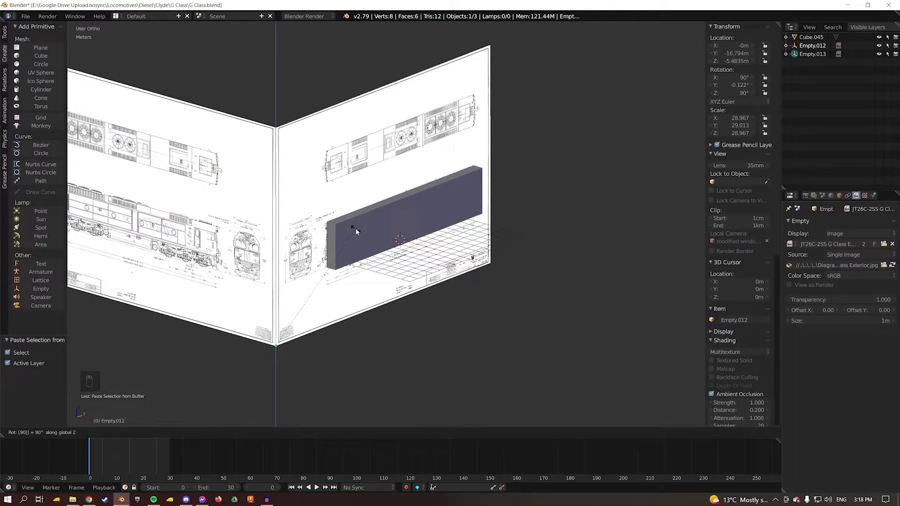
{"action": "key", "text": "minus"}
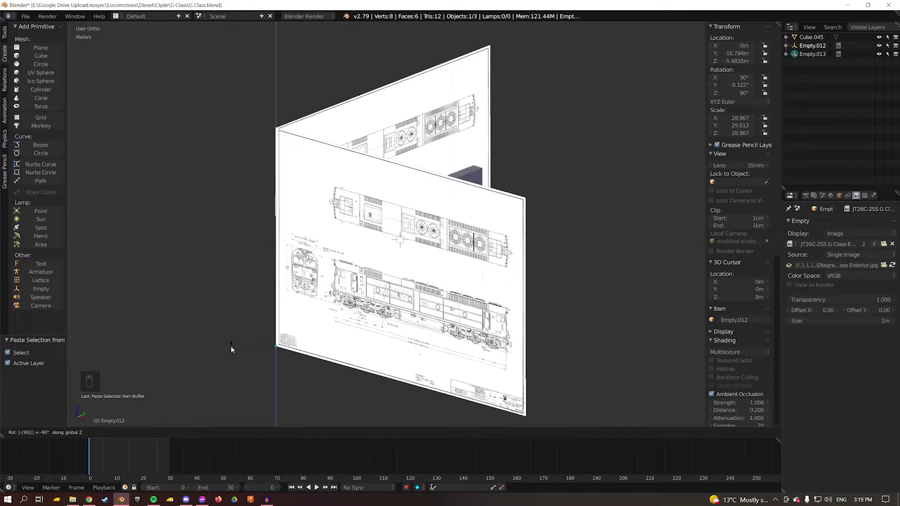
{"action": "key", "text": "Return"}
In the front view, select the rotated diagram copy and set its X and Y location to 0
{"action": "key", "text": "KP_1"}
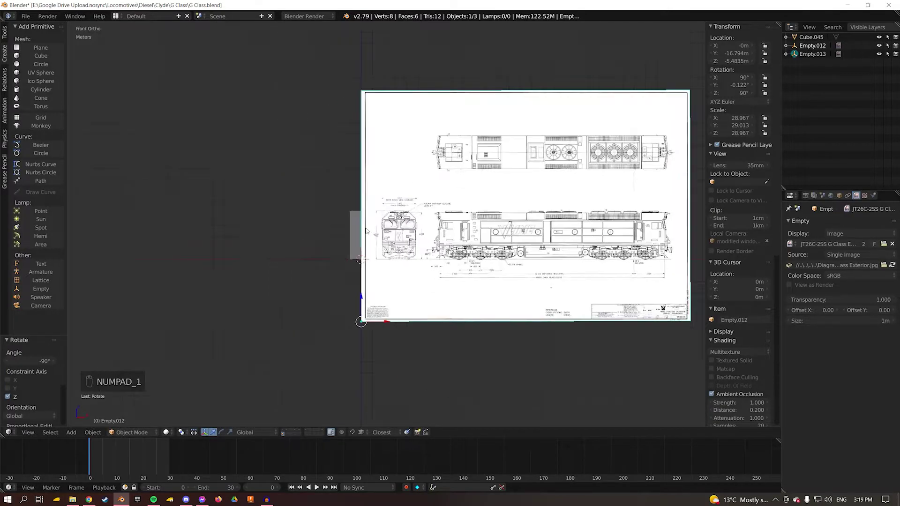
{"action": "scroll", "coordinate": [366, 230], "scroll_direction": "up", "scroll_amount": 5}
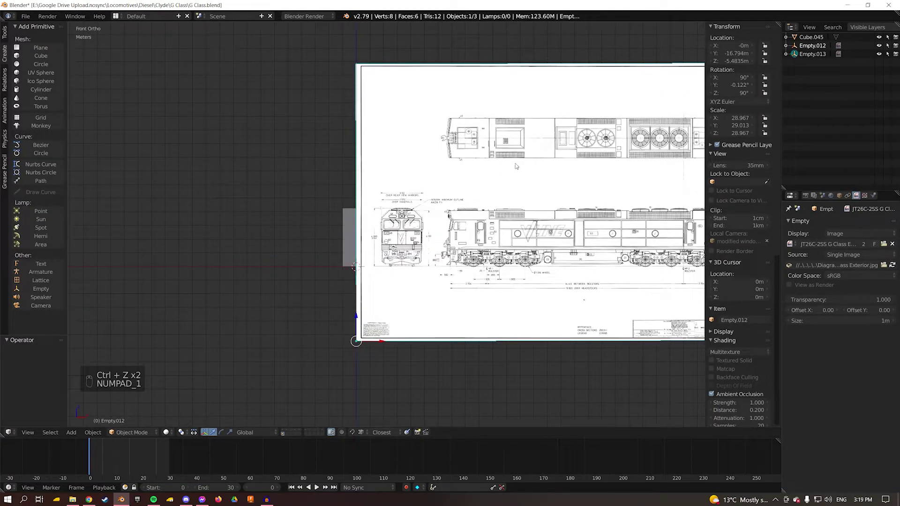
{"action": "right_click", "coordinate": [527, 75]}
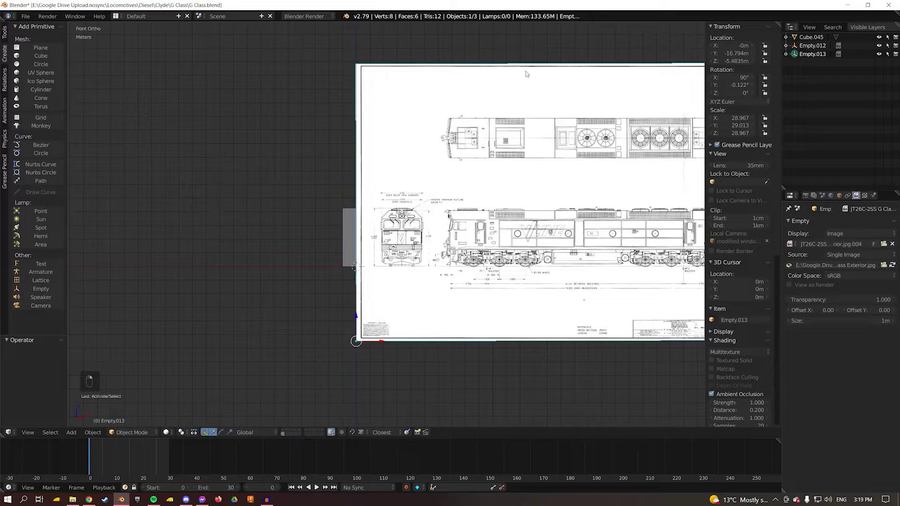
{"action": "left_click", "coordinate": [734, 46]}
{"action": "type", "text": "0"}
{"action": "key", "text": "Tab"}
{"action": "type", "text": "0"}
{"action": "key", "text": "Return"}
Move the diagram copy about 3.26 m along negative X to centre the locomotive's front view on the block
{"action": "scroll", "coordinate": [357, 272], "scroll_direction": "up", "scroll_amount": 5}
{"action": "key", "text": "g"}
{"action": "key", "text": "x"}
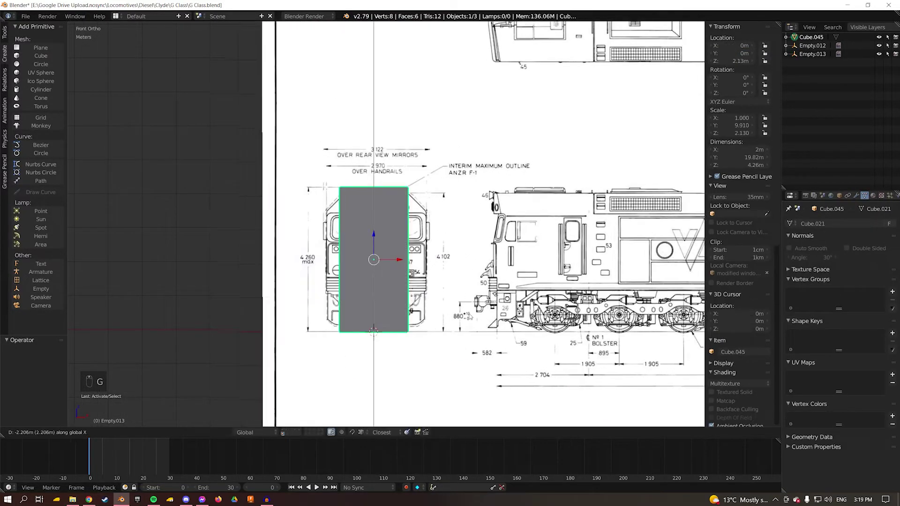
{"action": "left_click", "coordinate": [469, 317]}
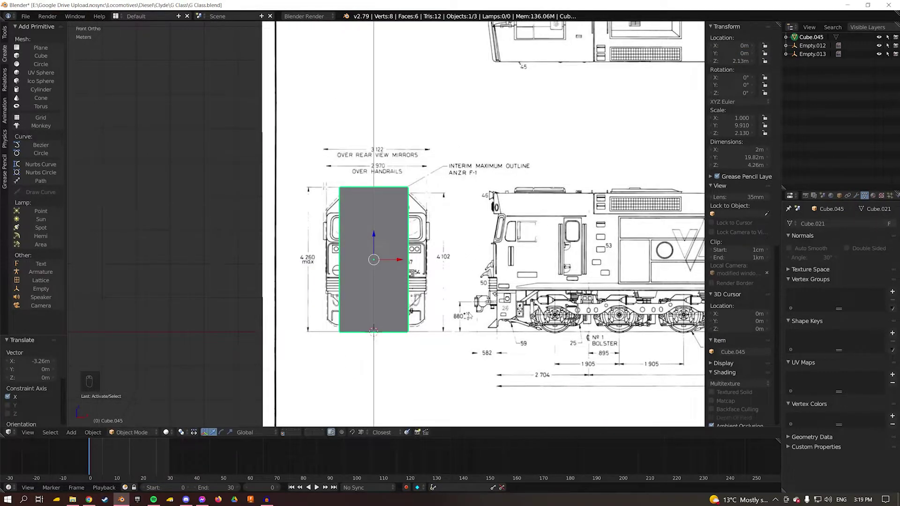
Set the block's X dimension to 3122 mm, the width over the rear view mirrors
{"action": "scroll", "coordinate": [368, 126], "scroll_direction": "up", "scroll_amount": 2}
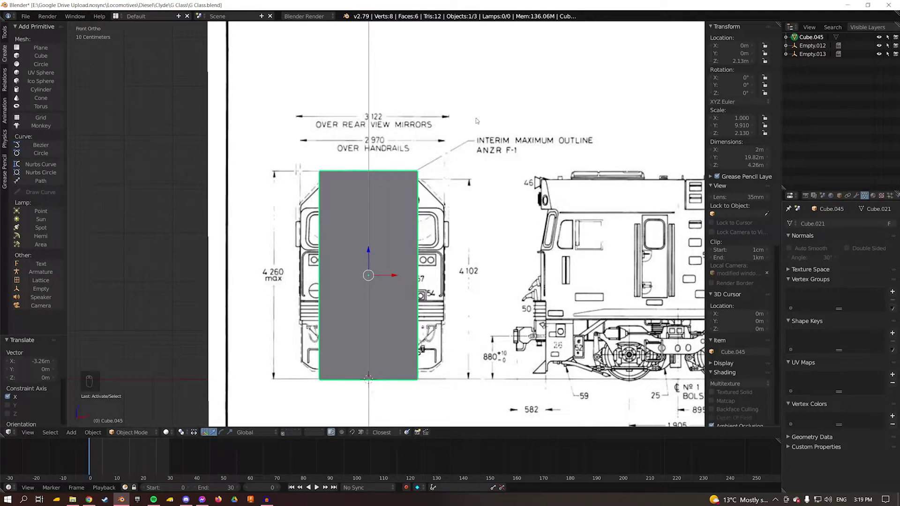
{"action": "left_click", "coordinate": [728, 149]}
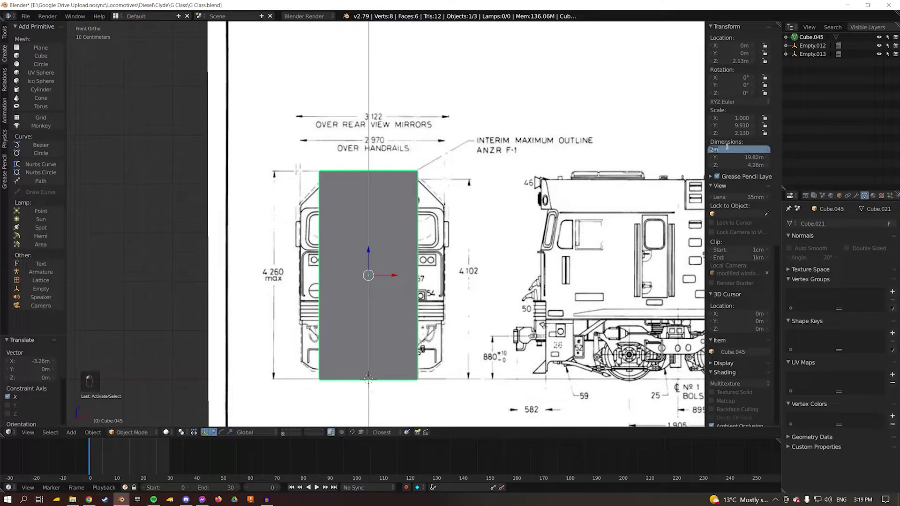
{"action": "key", "text": "BackSpace"}
{"action": "type", "text": "31"}
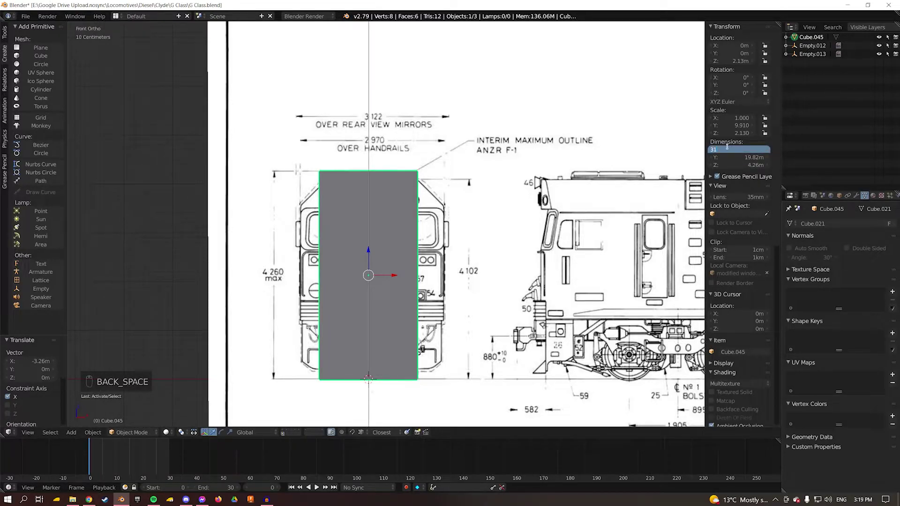
{"action": "type", "text": "22mm"}
{"action": "key", "text": "Return"}
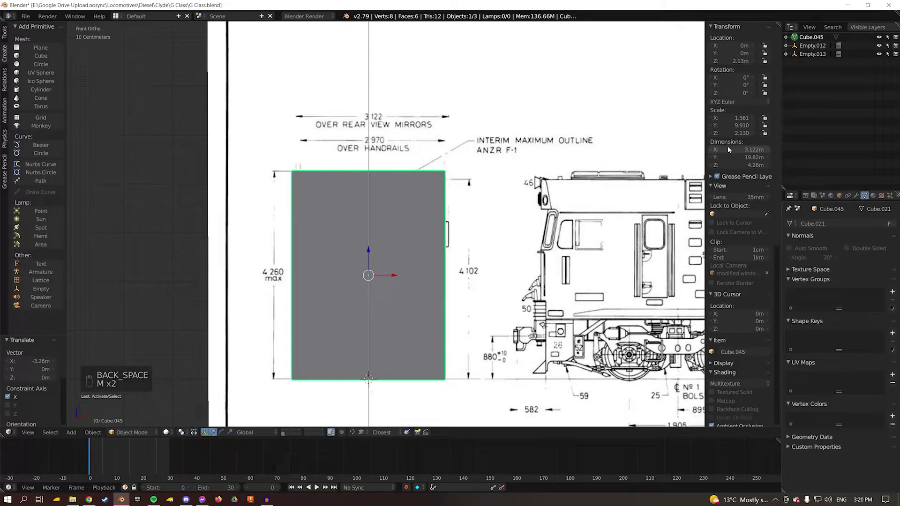
Lower the front-view diagram about 1.14 m along Z so its mirror-width line meets the block's top, and shift it about 8.54 cm along negative X
{"action": "middle_click_drag", "start_coordinate": [329, 143], "coordinate": [367, 180], "text": "shift"}
{"action": "scroll", "coordinate": [368, 182], "scroll_direction": "up", "scroll_amount": 2}
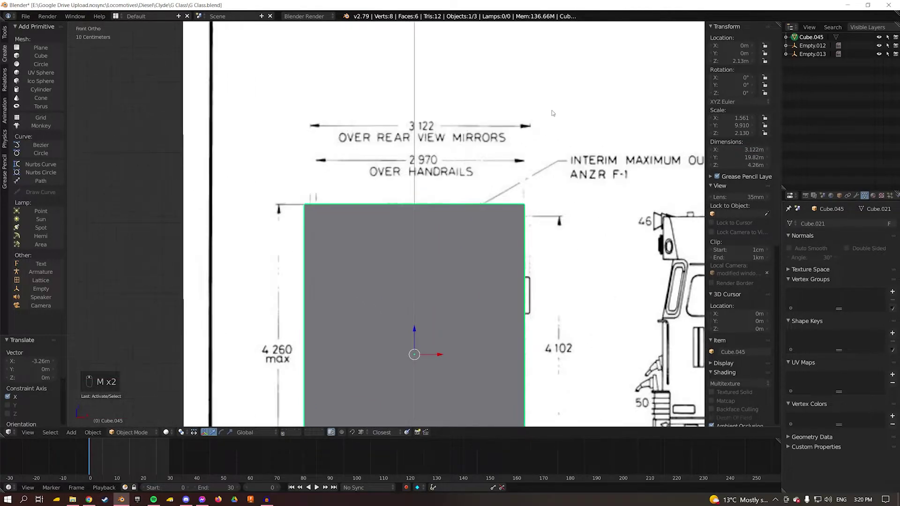
{"action": "right_click", "coordinate": [501, 98]}
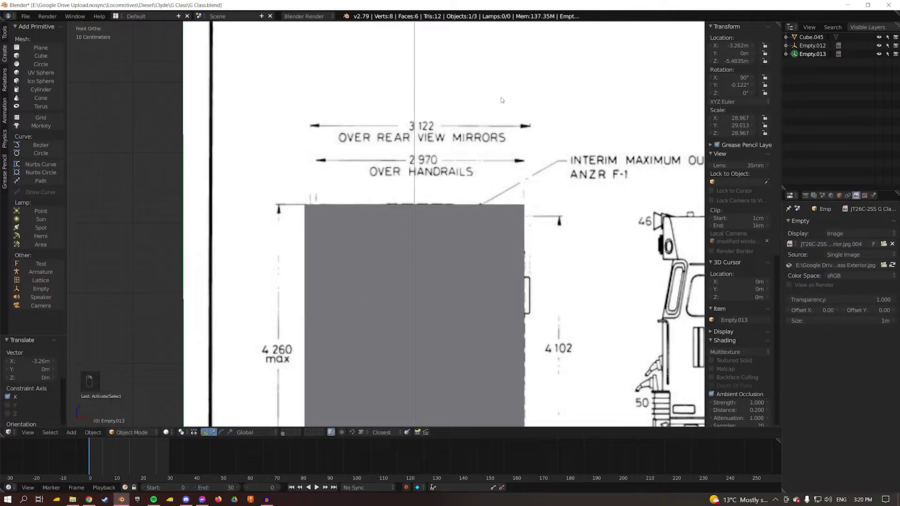
{"action": "key", "text": "g"}
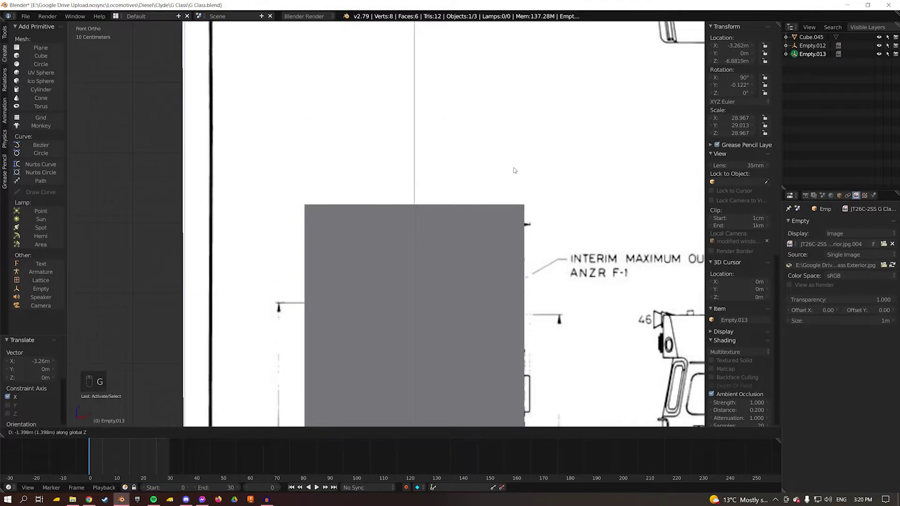
{"action": "left_click", "coordinate": [509, 149]}
{"action": "key", "text": "g"}
{"action": "key", "text": "x"}
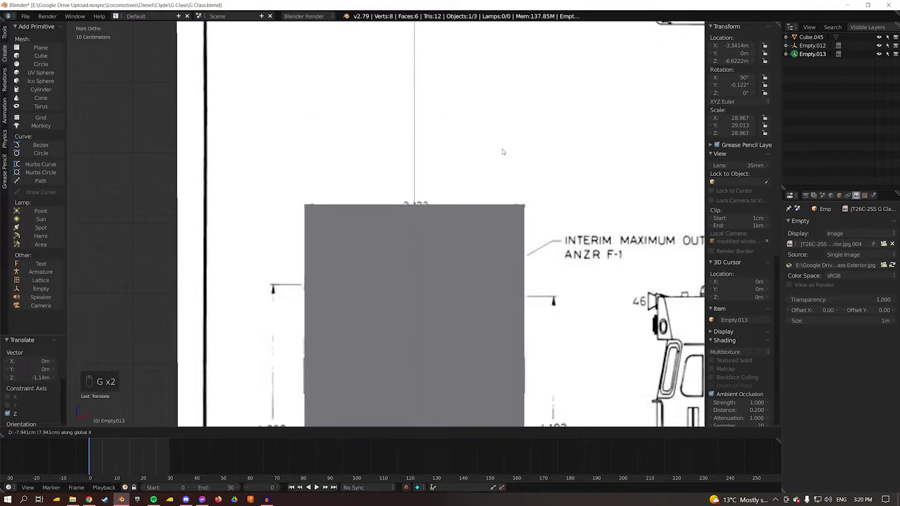
{"action": "left_click", "coordinate": [503, 151]}
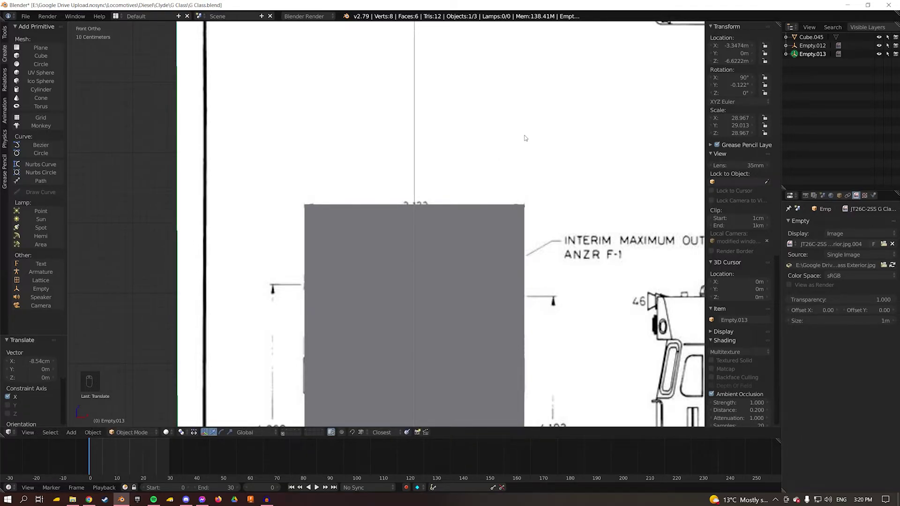
Copy the side diagram's Z location of -5.48353 m and apply it to the front-view diagram
{"action": "scroll", "coordinate": [524, 139], "scroll_direction": "down", "scroll_amount": 7}
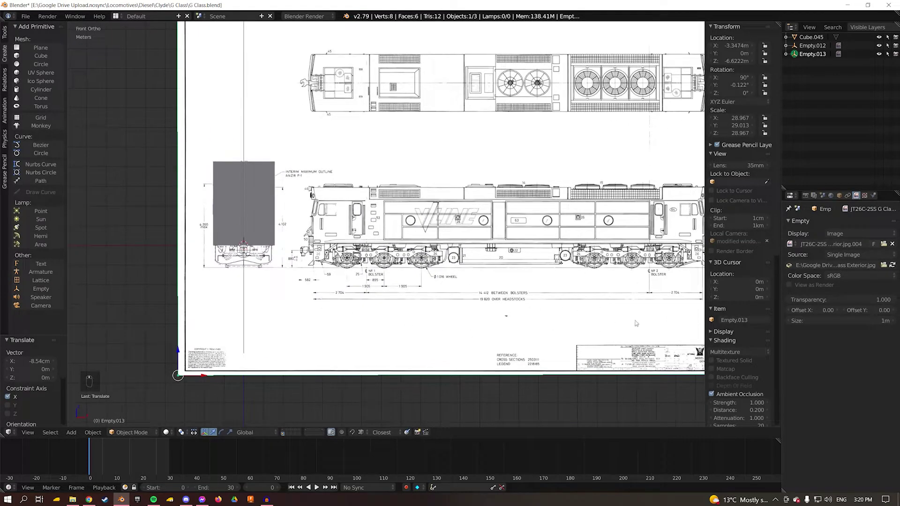
{"action": "scroll", "coordinate": [230, 181], "scroll_direction": "up", "scroll_amount": 3}
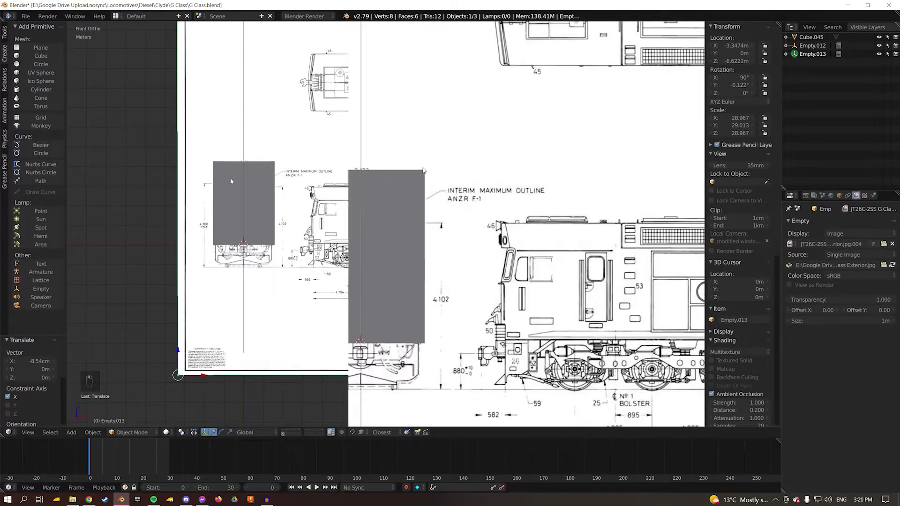
{"action": "middle_click_drag", "start_coordinate": [486, 176], "coordinate": [227, 162]}
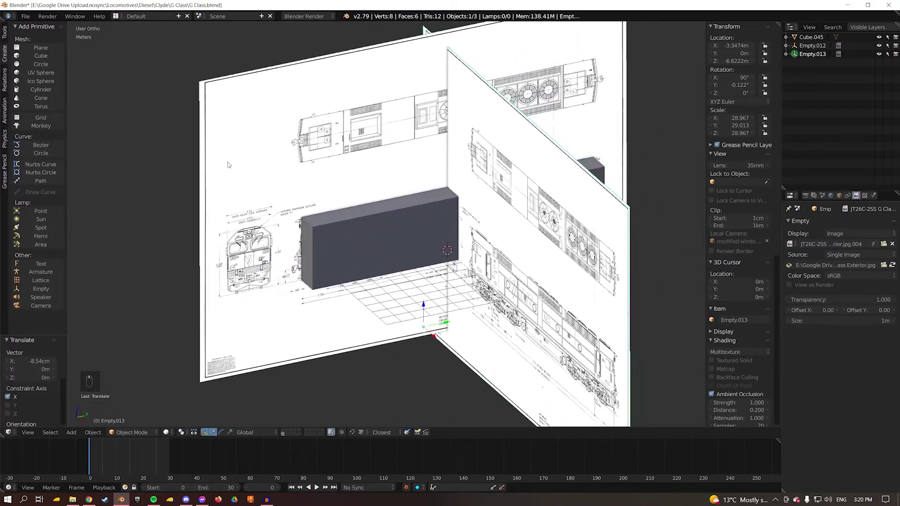
{"action": "right_click", "coordinate": [227, 161]}
{"action": "left_click", "coordinate": [736, 60]}
{"action": "key", "text": "ctrl+c"}
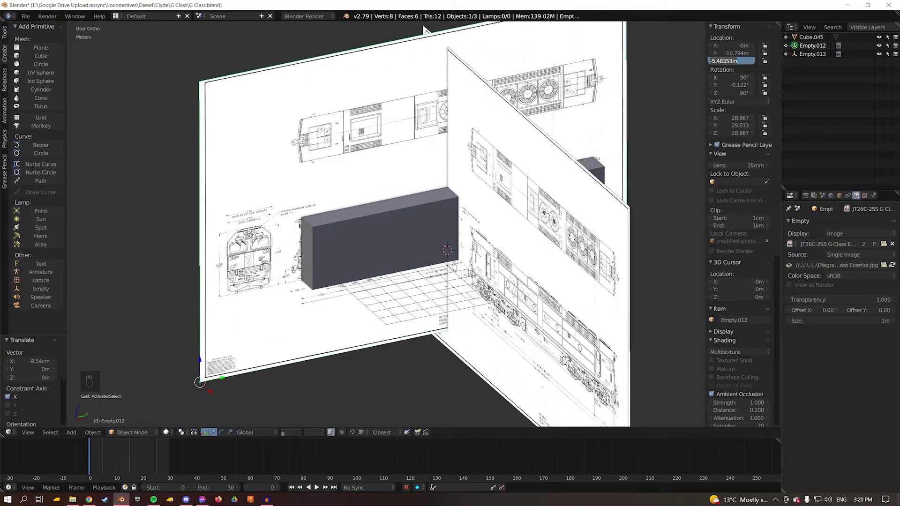
{"action": "left_click", "coordinate": [619, 176]}
{"action": "right_click", "coordinate": [473, 179]}
{"action": "left_click", "coordinate": [724, 62]}
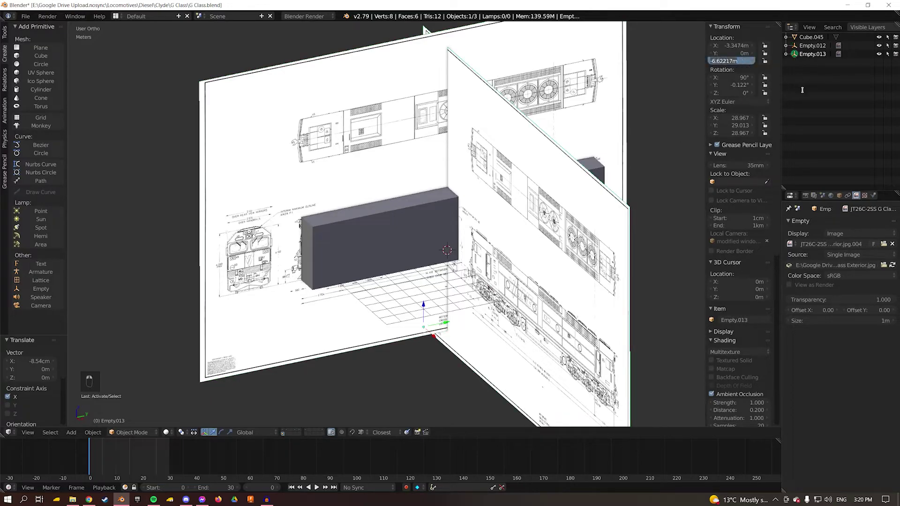
{"action": "key", "text": "ctrl+v"}
{"action": "key", "text": "Return"}
Examine how the two crossed diagrams line up with the block hidden
{"action": "middle_click_drag", "start_coordinate": [328, 244], "coordinate": [392, 234]}
{"action": "scroll", "coordinate": [392, 234], "scroll_direction": "up", "scroll_amount": 3}
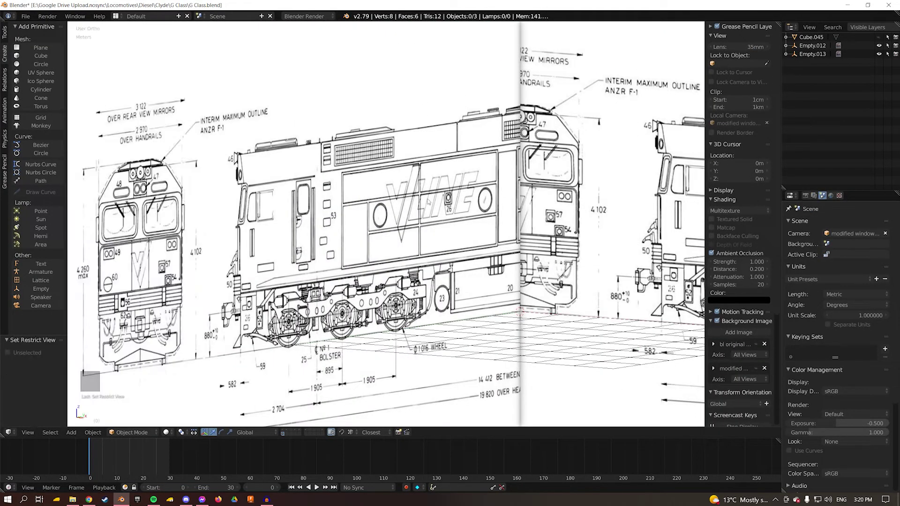
{"action": "scroll", "coordinate": [427, 199], "scroll_direction": "down", "scroll_amount": 7}
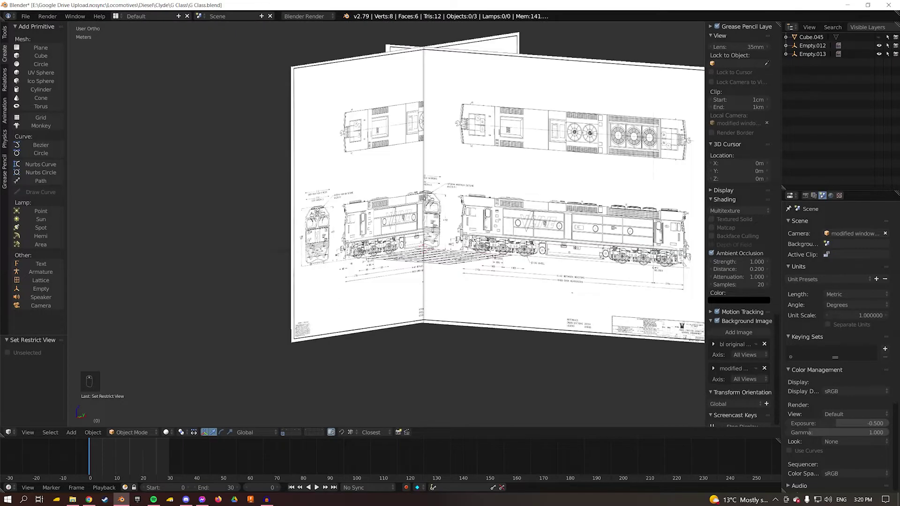
{"action": "middle_click_drag", "start_coordinate": [429, 197], "coordinate": [432, 214]}
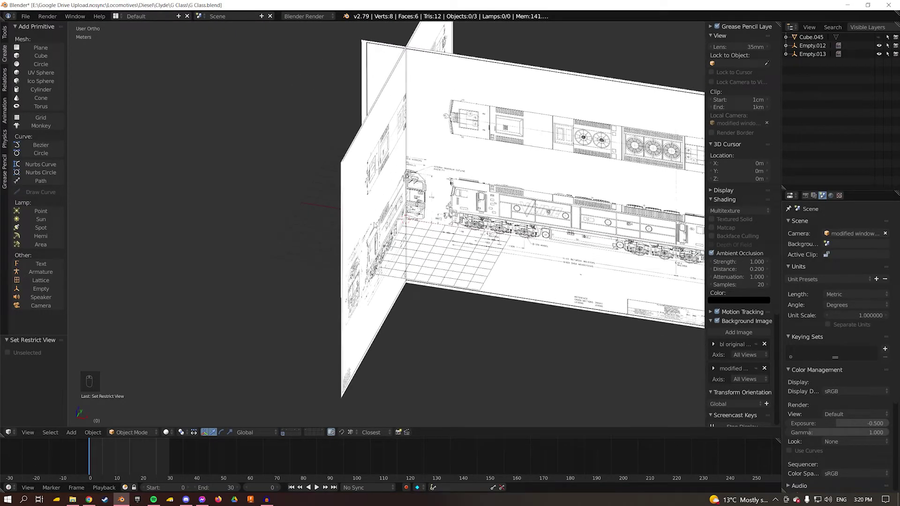
Select the side diagram and duplicate it in place by copying and pasting it
{"action": "right_click", "coordinate": [368, 257]}
{"action": "key", "text": "z"}
{"action": "key", "text": "z"}
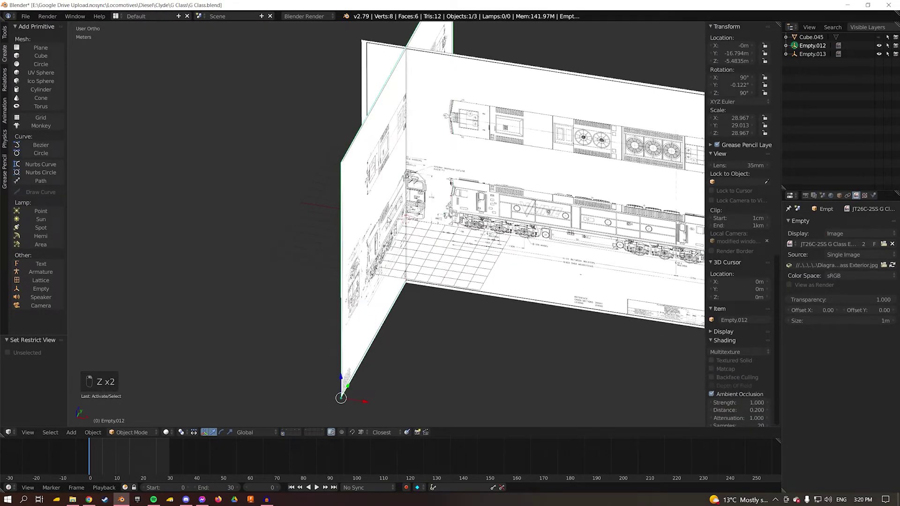
{"action": "middle_click_drag", "start_coordinate": [388, 220], "coordinate": [402, 224]}
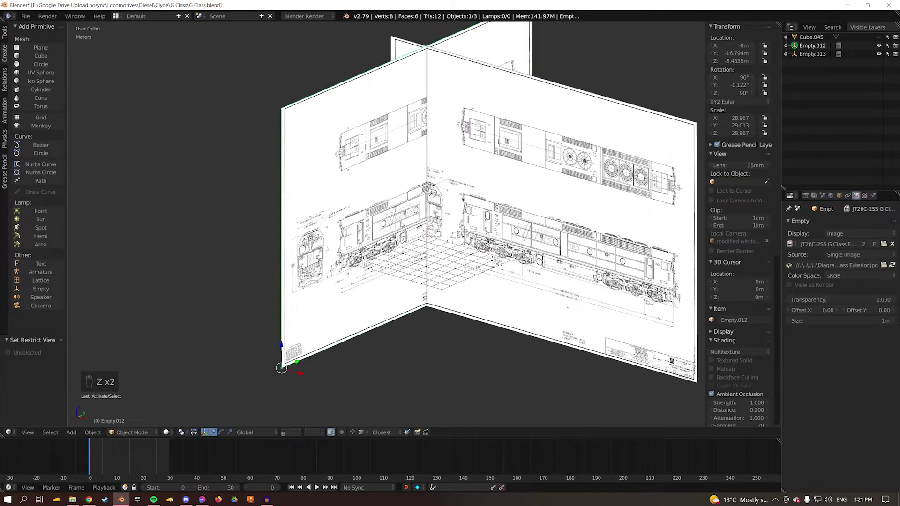
{"action": "key", "text": "ctrl+c"}
{"action": "key", "text": "ctrl+v"}
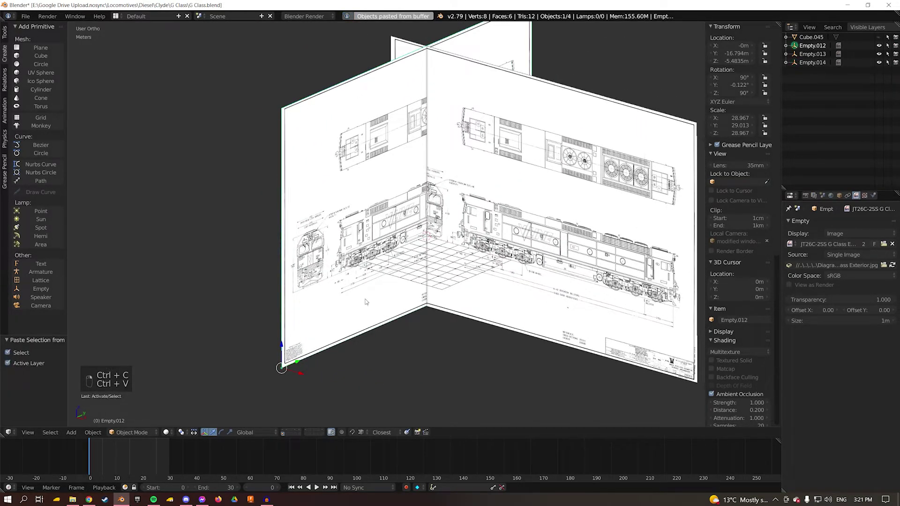
Rotate the selected side diagram -90° about the global Y axis so that it lies flat
{"action": "key", "text": "r"}
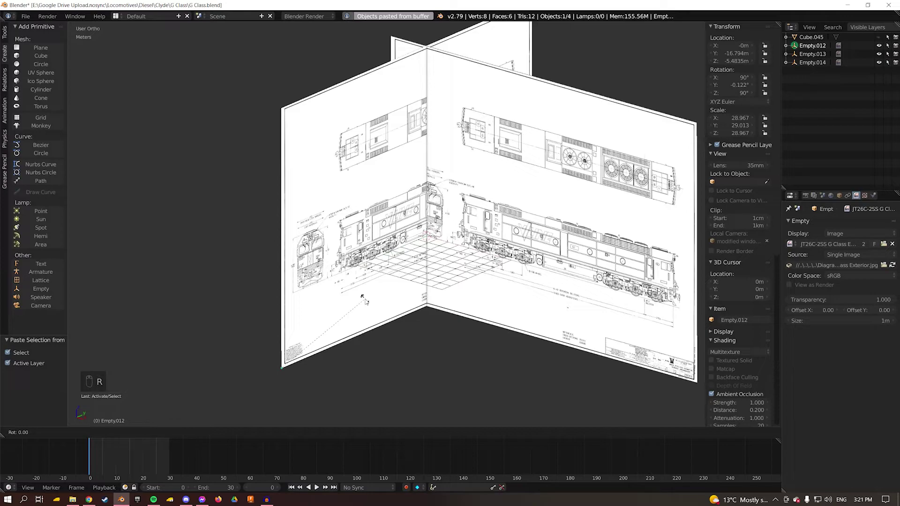
{"action": "key", "text": "y"}
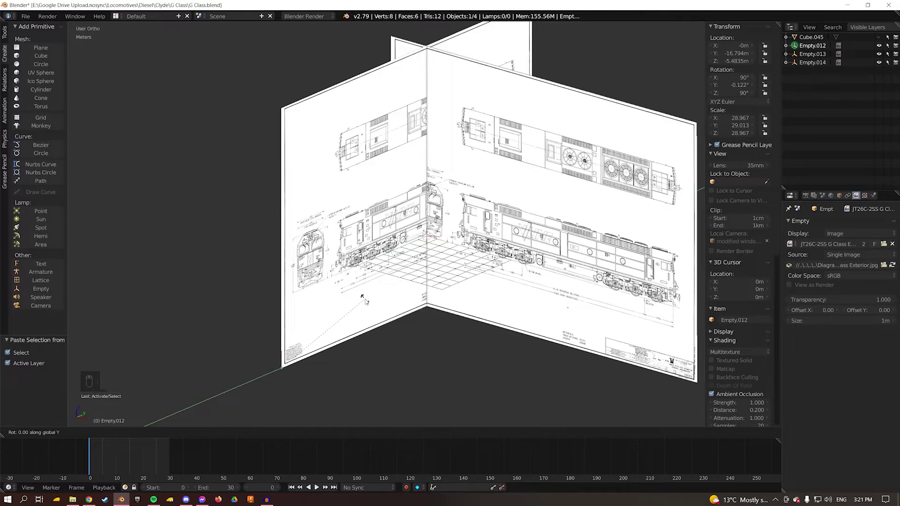
{"action": "type", "text": "90"}
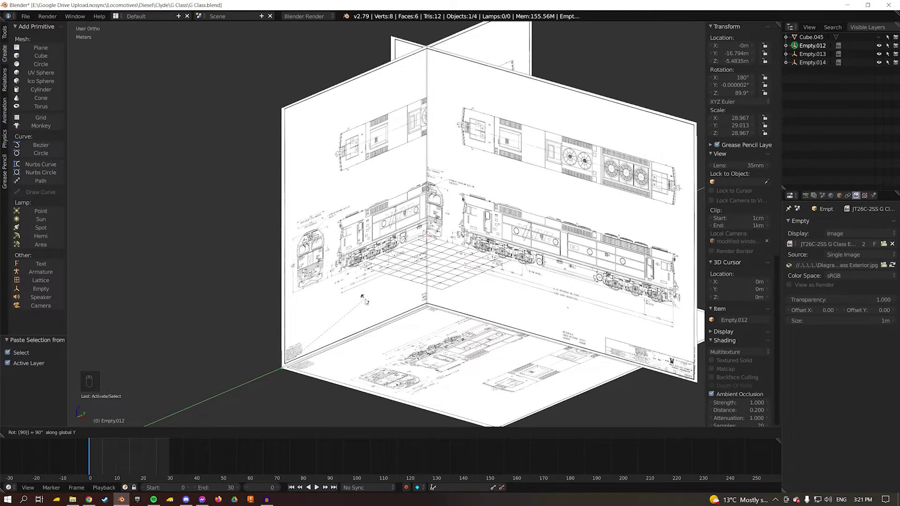
{"action": "key", "text": "minus"}
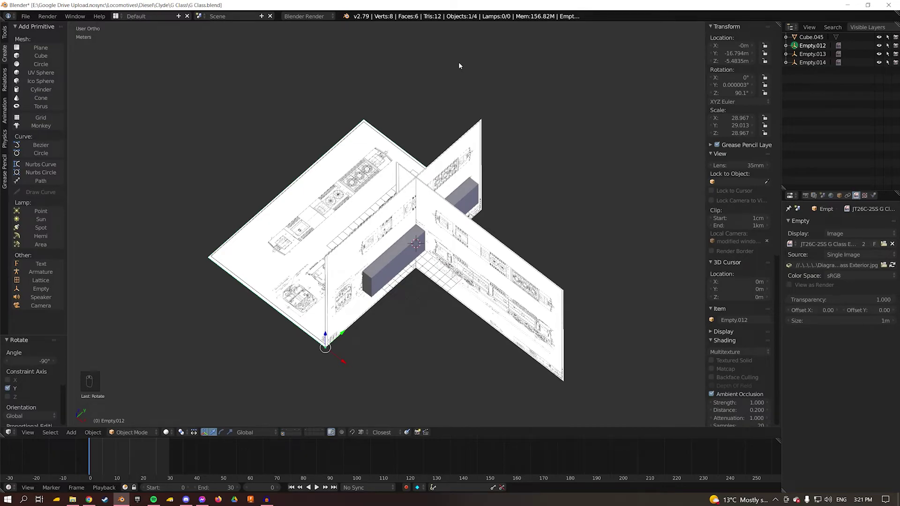
From above, with the view turned to read the drawing upright, move the flat diagram about 14.9 m along X to bring its plan view onto the block
{"action": "key", "text": "KP_7"}
{"action": "key", "text": "KP_6"}
{"action": "key", "text": "KP_6"}
{"action": "key", "text": "KP_6"}
{"action": "key", "text": "KP_6"}
{"action": "key", "text": "KP_6"}
{"action": "key", "text": "KP_6"}
{"action": "key", "text": "KP_6"}
{"action": "key", "text": "KP_6"}
{"action": "key", "text": "KP_6"}
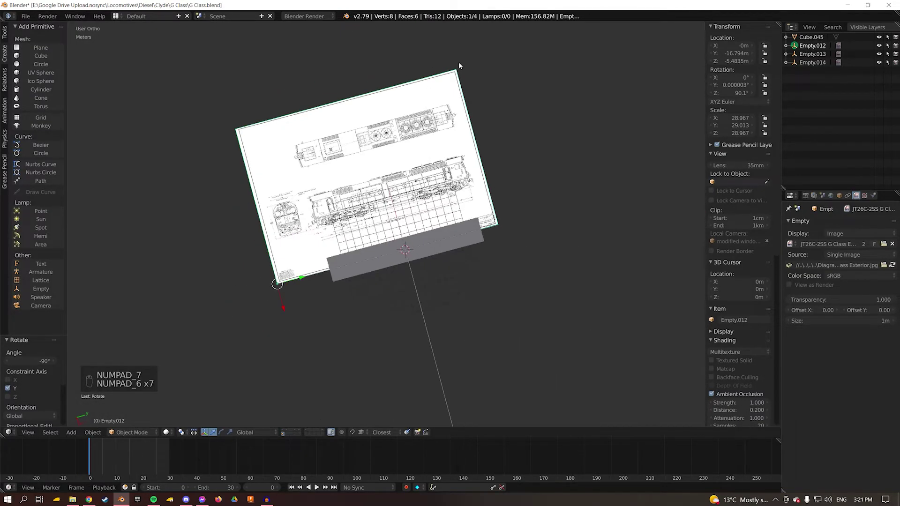
{"action": "scroll", "coordinate": [458, 62], "scroll_direction": "up", "scroll_amount": 7}
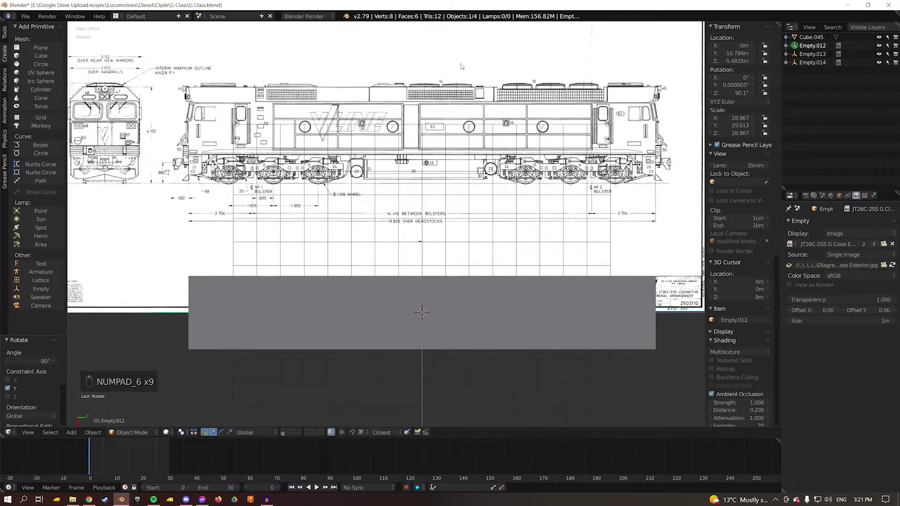
{"action": "scroll", "coordinate": [478, 70], "scroll_direction": "down", "scroll_amount": 3}
{"action": "key", "text": "g"}
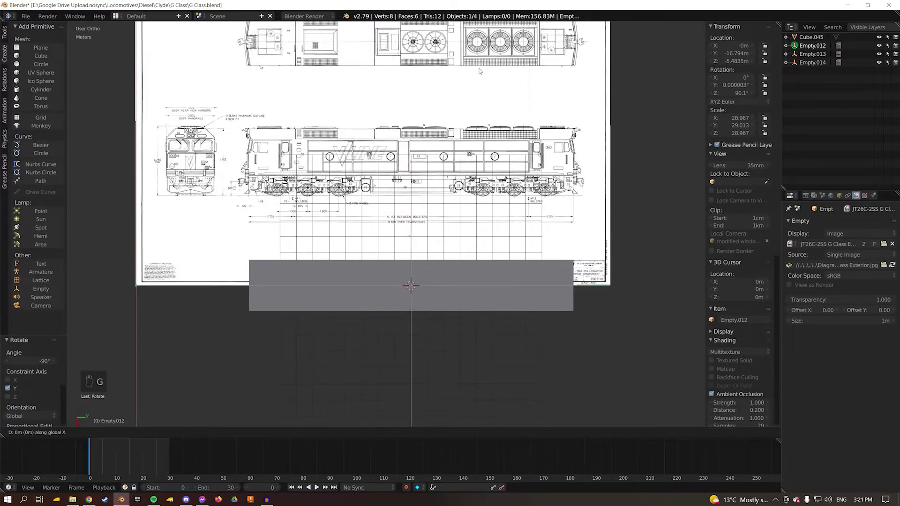
{"action": "key", "text": "x"}
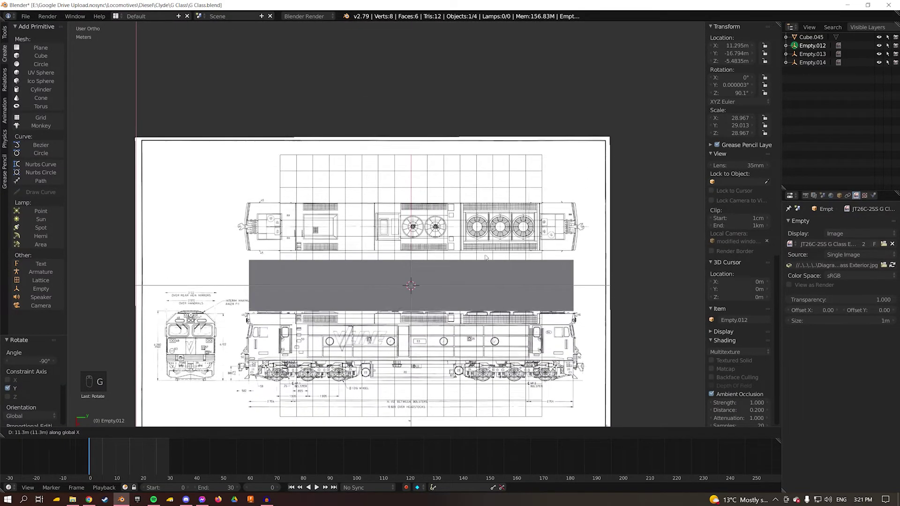
{"action": "left_click", "coordinate": [494, 312]}
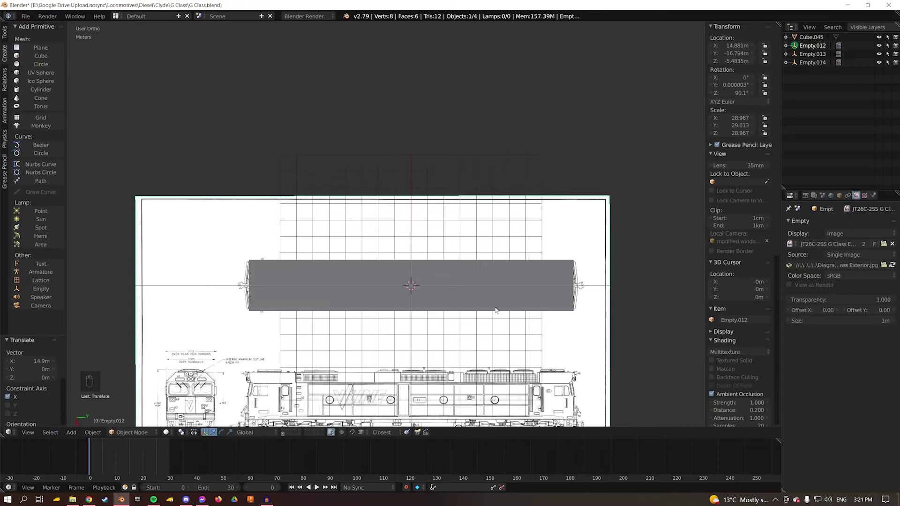
Fine-tune the flat diagram by about 1.33 cm along X so the coupler lines up with the block's centre line
{"action": "middle_click_drag", "start_coordinate": [501, 286], "coordinate": [357, 262], "text": "shift"}
{"action": "scroll", "coordinate": [359, 261], "scroll_direction": "up", "scroll_amount": 5}
{"action": "middle_click_drag", "start_coordinate": [539, 245], "coordinate": [382, 172], "text": "shift"}
{"action": "scroll", "coordinate": [386, 176], "scroll_direction": "up", "scroll_amount": 4}
{"action": "middle_click_drag", "start_coordinate": [367, 243], "coordinate": [415, 212], "text": "shift"}
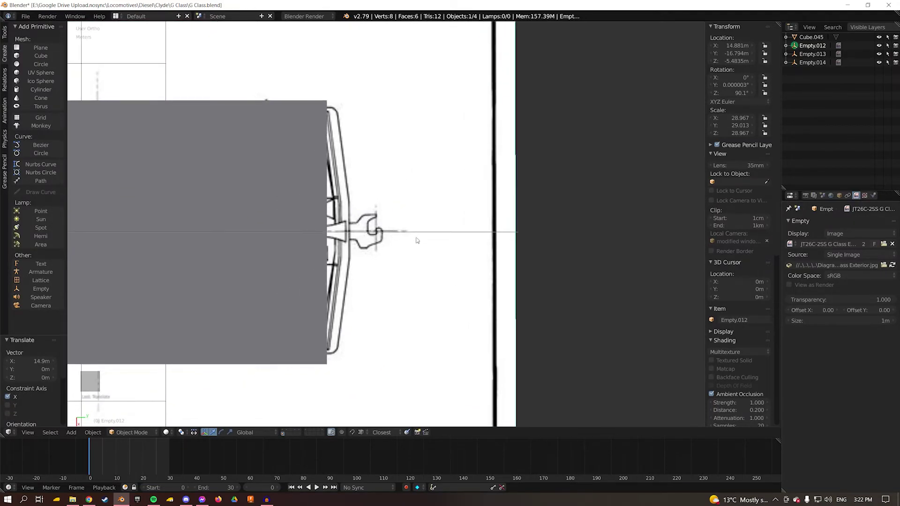
{"action": "key", "text": "g"}
{"action": "key", "text": "x"}
{"action": "left_click", "coordinate": [426, 237]}
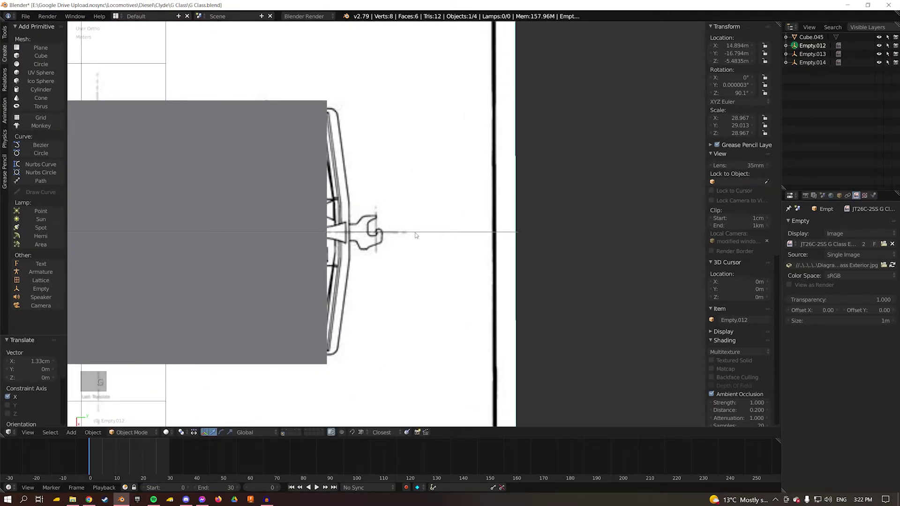
Examine the plan diagram's alignment with the block at both couplers and along its sides
{"action": "scroll", "coordinate": [372, 265], "scroll_direction": "down", "scroll_amount": 5}
{"action": "scroll", "coordinate": [432, 186], "scroll_direction": "up", "scroll_amount": 4}
{"action": "middle_click_drag", "start_coordinate": [262, 238], "coordinate": [369, 191], "text": "shift"}
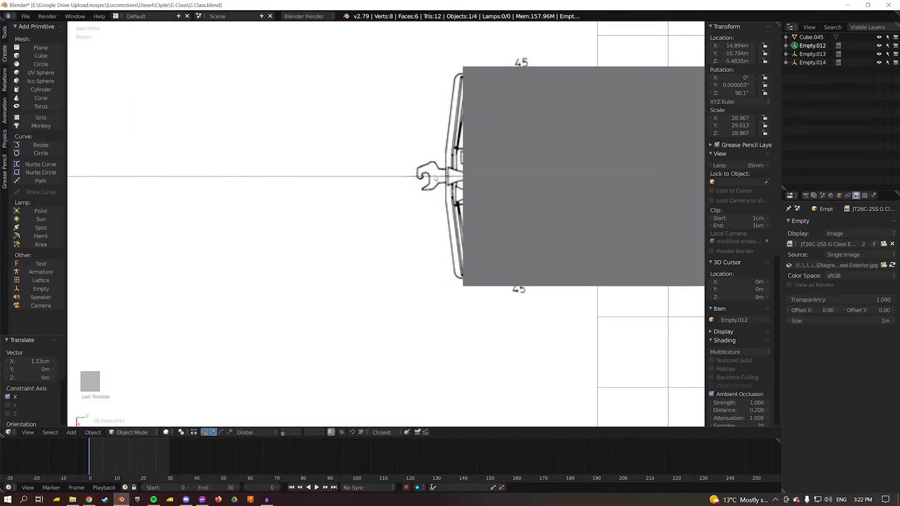
{"action": "middle_click_drag", "start_coordinate": [437, 182], "coordinate": [145, 212], "text": "shift"}
{"action": "scroll", "coordinate": [386, 187], "scroll_direction": "down", "scroll_amount": 7}
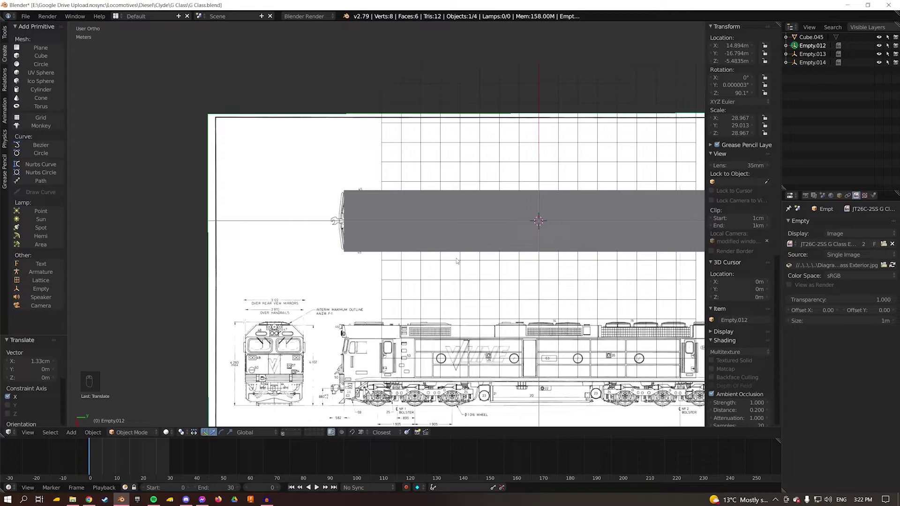
{"action": "middle_click_drag", "start_coordinate": [440, 235], "coordinate": [364, 186], "text": "shift"}
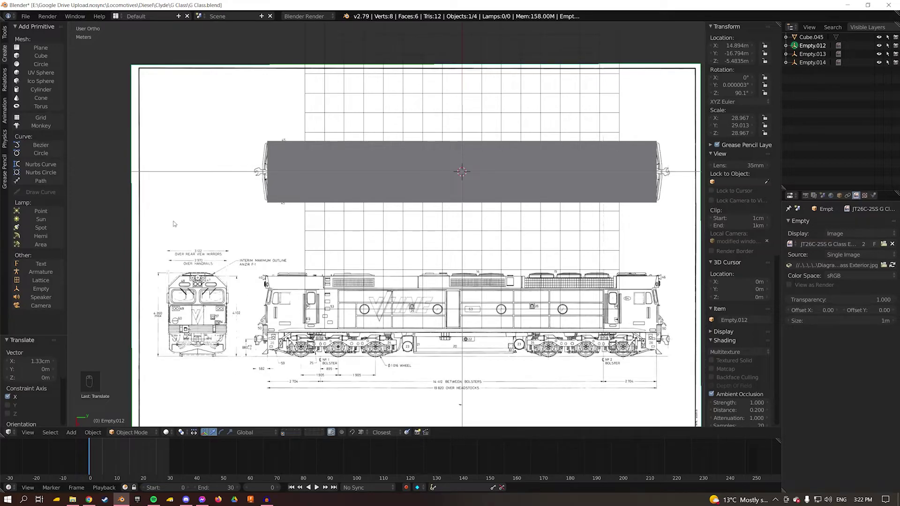
{"action": "scroll", "coordinate": [320, 184], "scroll_direction": "up", "scroll_amount": 4}
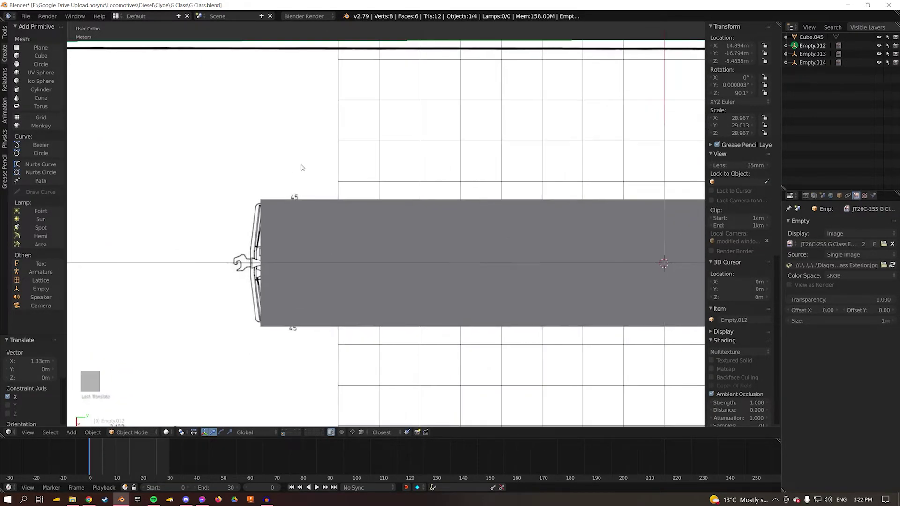
{"action": "middle_click_drag", "start_coordinate": [297, 174], "coordinate": [355, 196], "text": "shift"}
{"action": "scroll", "coordinate": [350, 253], "scroll_direction": "down", "scroll_amount": 4}
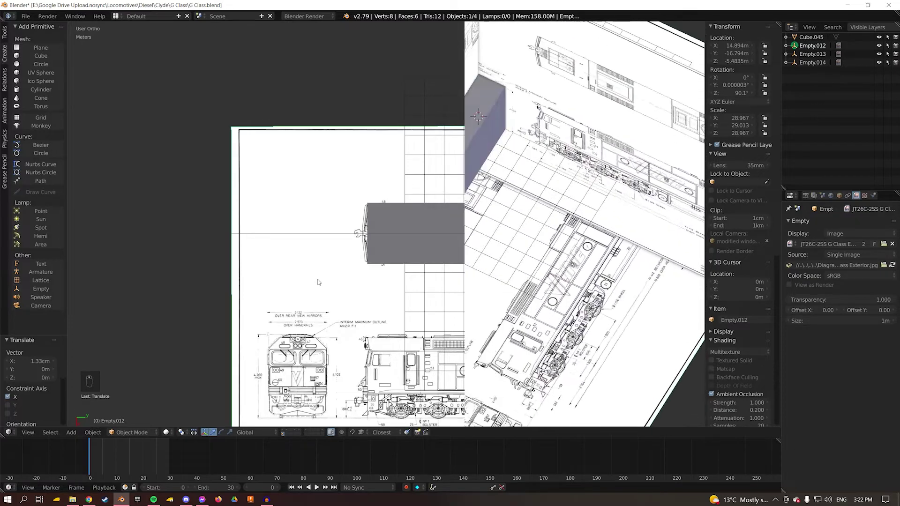
Set the block's X dimension to 2970 mm to match the over-handrails width on the front diagram
{"action": "middle_click_drag", "start_coordinate": [319, 282], "coordinate": [432, 204]}
{"action": "scroll", "coordinate": [348, 225], "scroll_direction": "up", "scroll_amount": 4}
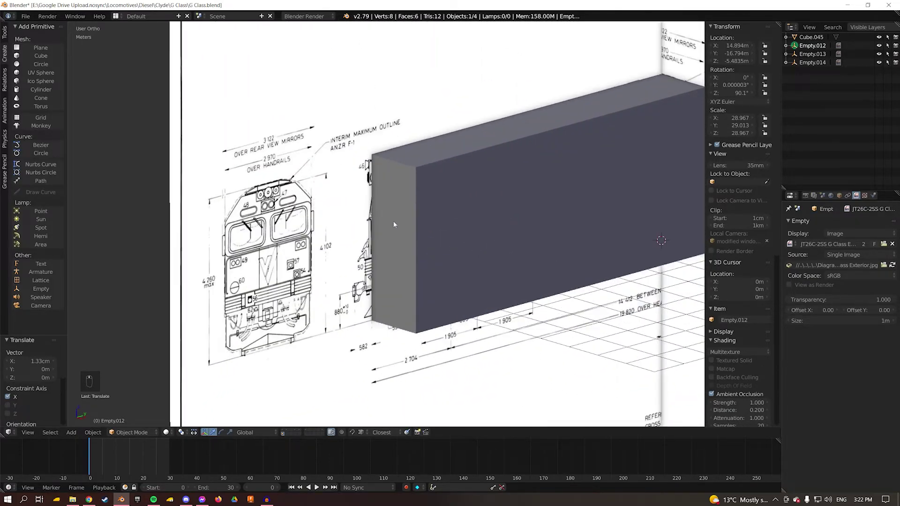
{"action": "middle_click_drag", "start_coordinate": [348, 225], "coordinate": [400, 217], "text": "shift"}
{"action": "middle_click_drag", "start_coordinate": [400, 217], "coordinate": [382, 216]}
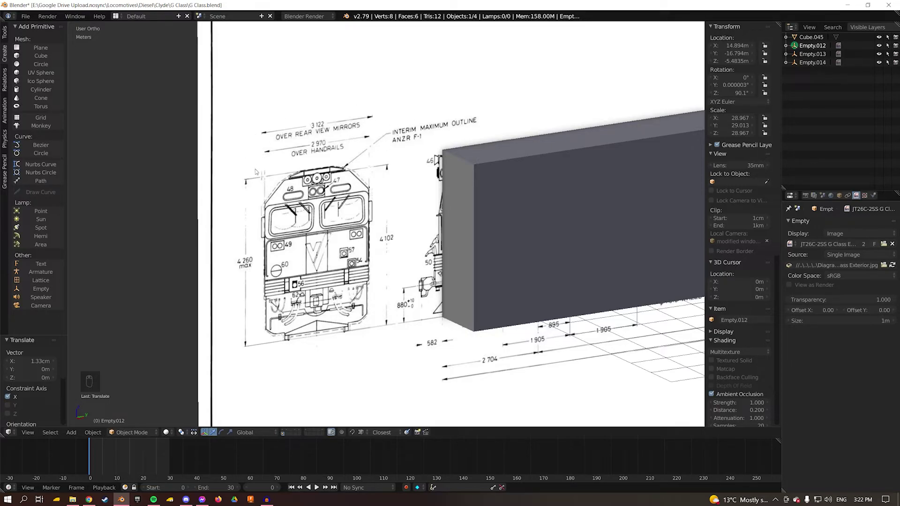
{"action": "right_click", "coordinate": [521, 198]}
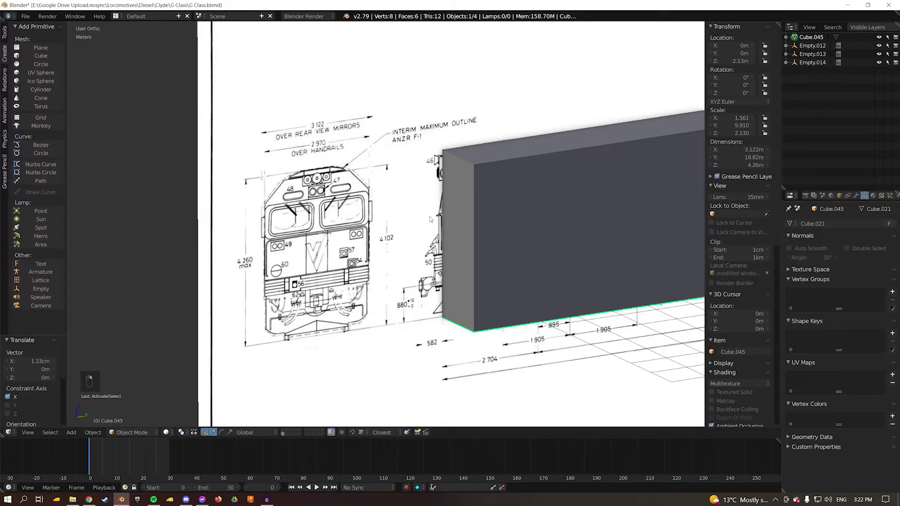
{"action": "double_click", "coordinate": [733, 149]}
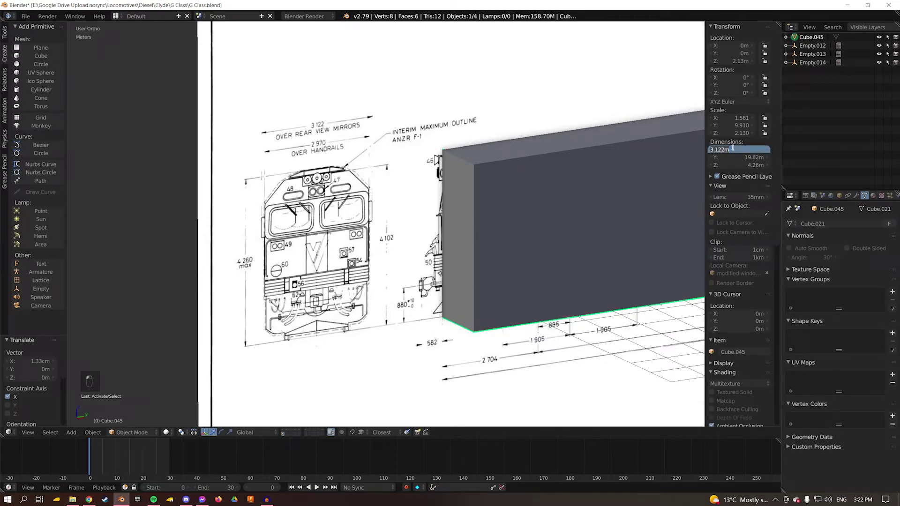
{"action": "type", "text": "2970mm"}
{"action": "key", "text": "Return"}
Examine the block's outline in wireframe from above against the plan diagram's sides and ends
{"action": "key", "text": "KP_7"}
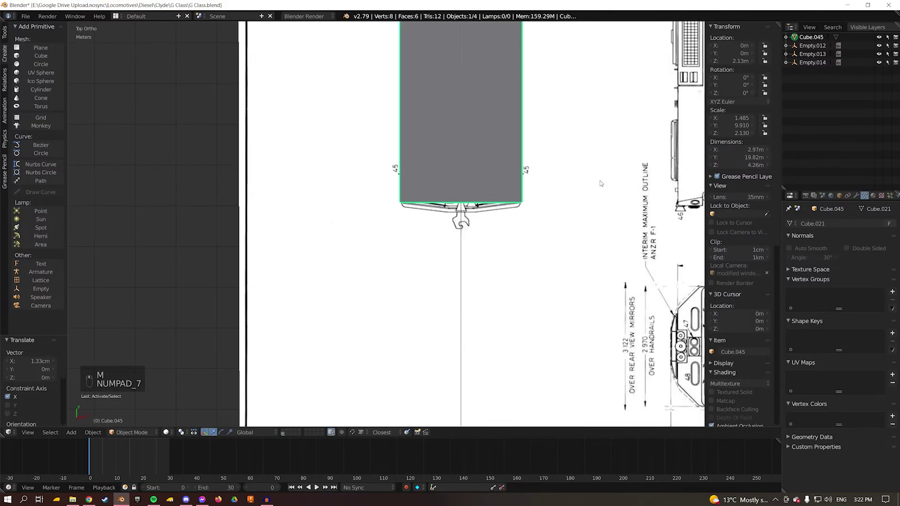
{"action": "key", "text": "a"}
{"action": "key", "text": "a"}
{"action": "key", "text": "z"}
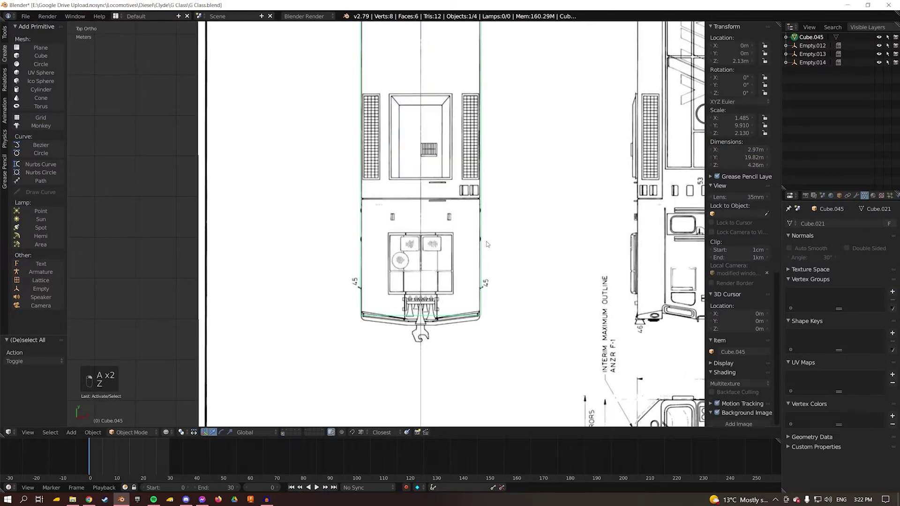
{"action": "scroll", "coordinate": [488, 244], "scroll_direction": "up", "scroll_amount": 2}
{"action": "middle_click_drag", "start_coordinate": [496, 199], "coordinate": [499, 383], "text": "shift"}
{"action": "middle_click_drag", "start_coordinate": [503, 147], "coordinate": [500, 342], "text": "shift"}
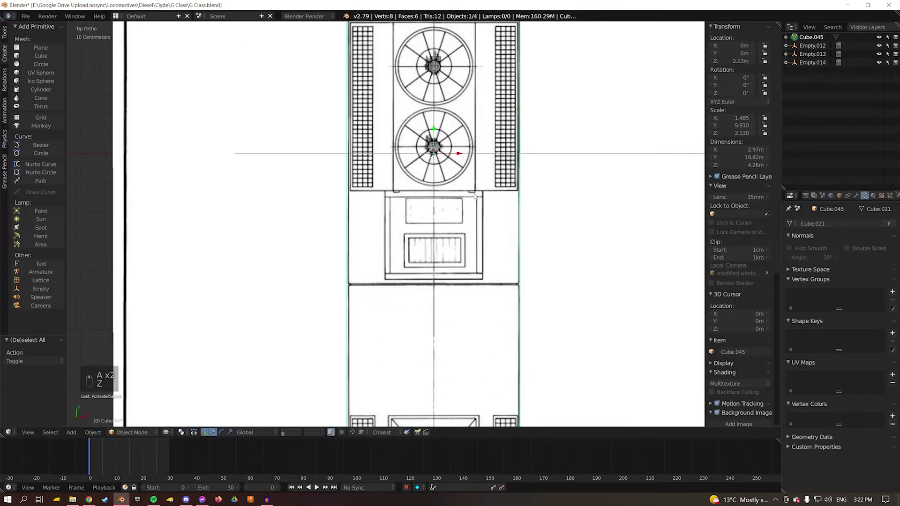
{"action": "middle_click_drag", "start_coordinate": [475, 196], "coordinate": [455, 24], "text": "shift"}
{"action": "scroll", "coordinate": [460, 197], "scroll_direction": "up", "scroll_amount": 3}
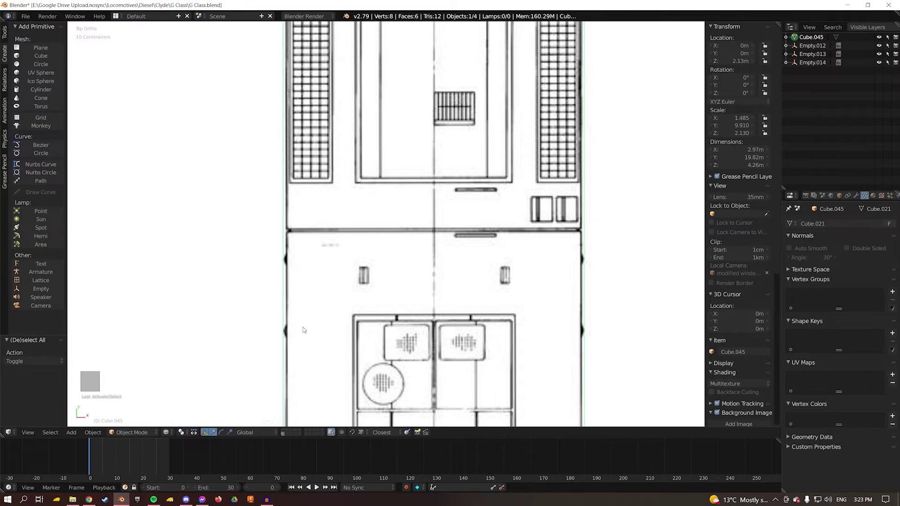
{"action": "scroll", "coordinate": [303, 327], "scroll_direction": "down", "scroll_amount": 7}
{"action": "middle_click_drag", "start_coordinate": [419, 248], "coordinate": [444, 108], "text": "shift"}
{"action": "scroll", "coordinate": [444, 108], "scroll_direction": "down", "scroll_amount": 2}
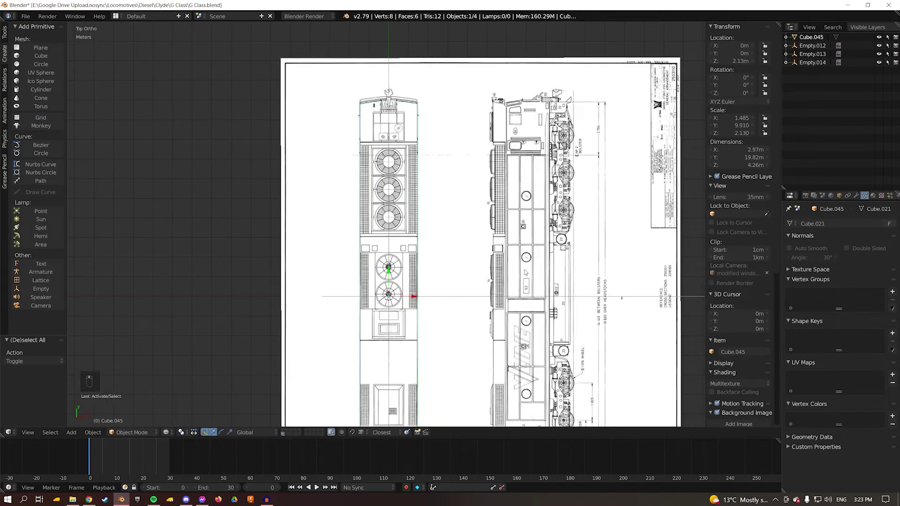
Restore solid shading and delete the sizing block, leaving only the three reference diagrams
{"action": "key", "text": "z"}
{"action": "middle_click_drag", "start_coordinate": [473, 347], "coordinate": [408, 262]}
{"action": "key", "text": "x"}
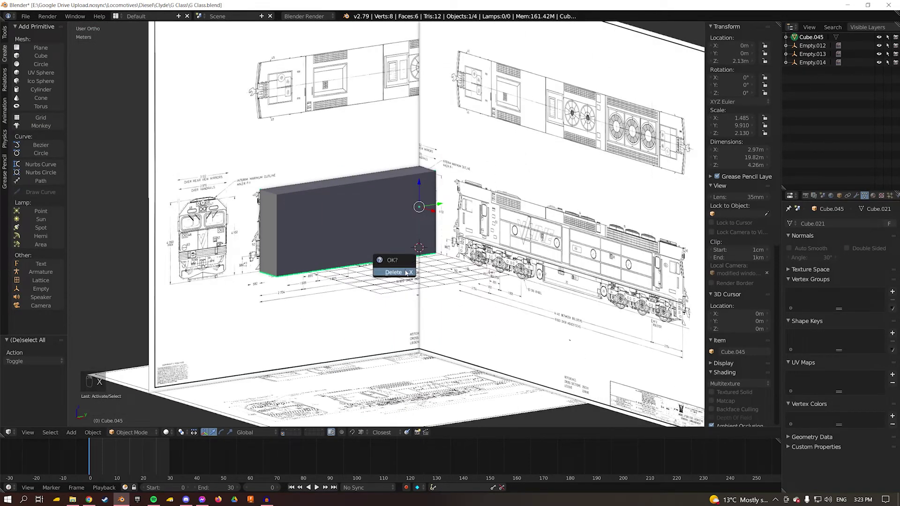
{"action": "left_click", "coordinate": [407, 273]}
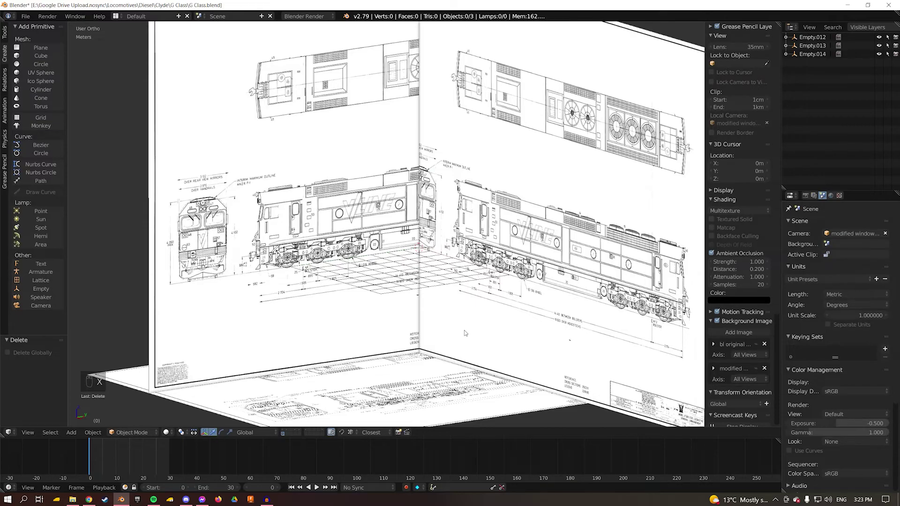